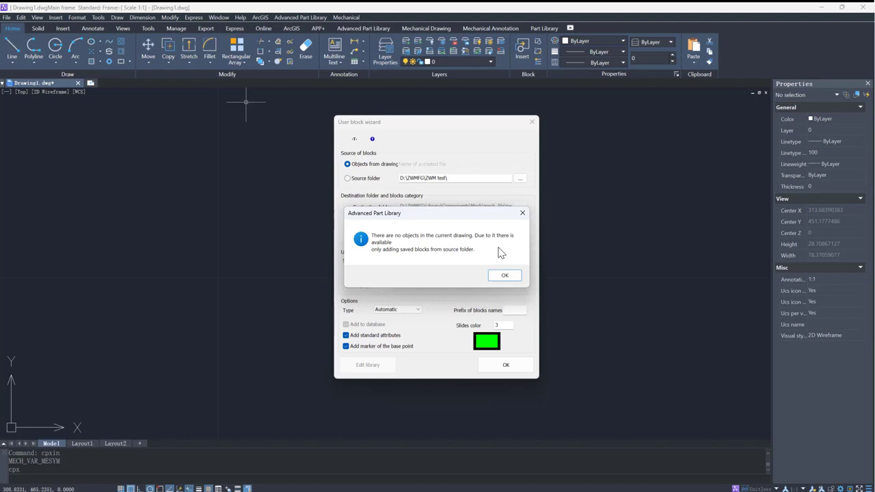
- Dismiss the no-objects notice and view the source folder browser in the user block wizard
{"action": "left_click", "coordinate": [502, 277]}
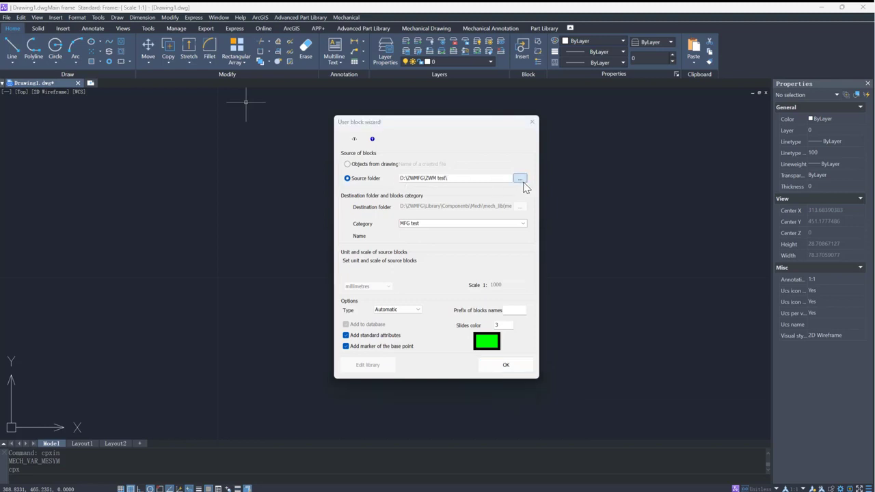
{"action": "left_click", "coordinate": [523, 181]}
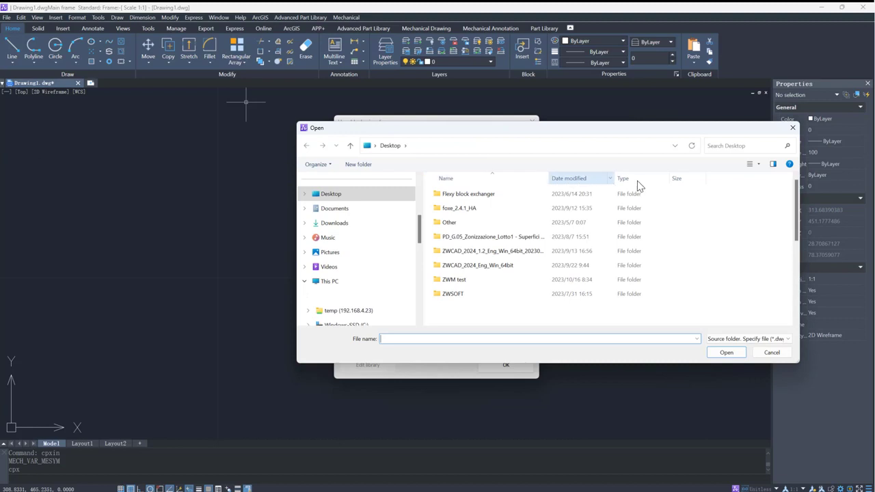
{"action": "left_click", "coordinate": [793, 128]}
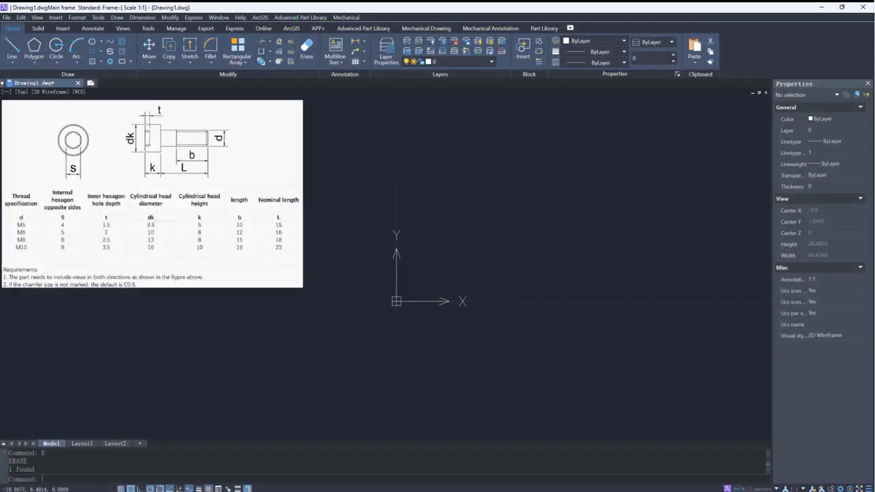
- Draw a circle centred at 0,0 with a radius of about 4.25
{"action": "type", "text": "c"}
{"action": "key", "text": "Return"}
{"action": "type", "text": "0,0"}
{"action": "key", "text": "Return"}
{"action": "left_click", "coordinate": [436, 261]}
{"action": "left_click", "coordinate": [436, 261]}
{"action": "key", "text": "Escape"}
- Draw a six-sided polygon centred at 0,0, circumscribed about a circle of radius 2
{"action": "left_click", "coordinate": [33, 48]}
{"action": "key", "text": "Return"}
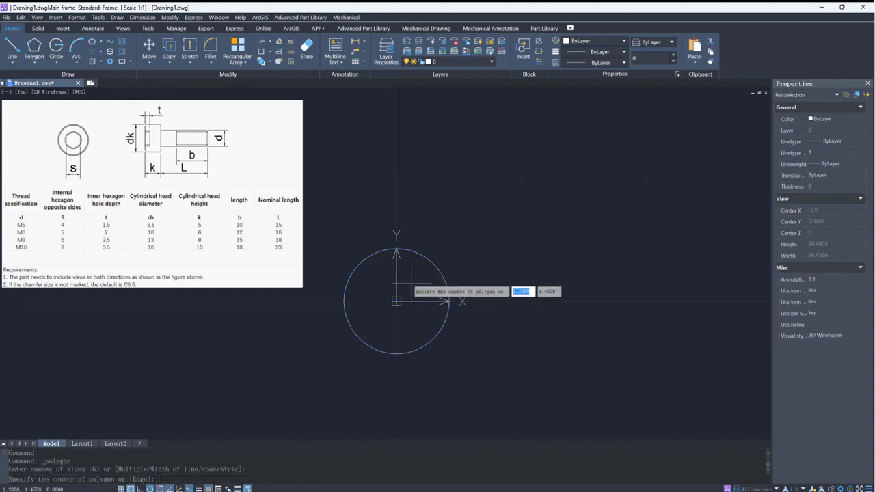
{"action": "type", "text": "0,0"}
{"action": "key", "text": "Return"}
{"action": "key", "text": "Return"}
{"action": "type", "text": "2"}
{"action": "key", "text": "Return"}
- Rotate the hexagon about its centre so that one corner points straight up
{"action": "type", "text": "ro"}
{"action": "key", "text": "Return"}
{"action": "left_click", "coordinate": [415, 286]}
{"action": "key", "text": "Return"}
{"action": "left_click", "coordinate": [397, 300]}
{"action": "left_click", "coordinate": [396, 264]}
- Draw a circle from the hexagon's centre through its corners
{"action": "type", "text": "c"}
{"action": "key", "text": "Return"}
{"action": "left_click", "coordinate": [397, 301]}
{"action": "left_click", "coordinate": [422, 287]}
- Draw another concentric circle between the hexagon and the outer circle, and set its diameter to 7.5
{"action": "key", "text": "Return"}
{"action": "left_click", "coordinate": [396, 301]}
{"action": "left_click", "coordinate": [442, 286]}
{"action": "key", "text": "Escape"}
{"action": "left_click", "coordinate": [441, 286]}
{"action": "left_click", "coordinate": [826, 290]}
{"action": "type", "text": "7.5"}
{"action": "key", "text": "Return"}
{"action": "key", "text": "Escape"}
- Draw a vertical line about 9.9 long upward from the circles' centre
{"action": "type", "text": "l"}
{"action": "key", "text": "Return"}
{"action": "left_click", "coordinate": [397, 301]}
{"action": "left_click", "coordinate": [396, 115]}
{"action": "key", "text": "Escape"}
- Move the vertical line so that its midpoint lies on the circles' centre
{"action": "left_click", "coordinate": [395, 213]}
{"action": "type", "text": "m"}
{"action": "key", "text": "Return"}
{"action": "left_click", "coordinate": [397, 209]}
{"action": "left_click", "coordinate": [396, 300]}
- Make a copy of the vertical centre line rotated 90° about the circles' centre
{"action": "left_click", "coordinate": [397, 346]}
{"action": "type", "text": "ro"}
{"action": "key", "text": "Return"}
{"action": "left_click", "coordinate": [397, 301]}
{"action": "type", "text": "c"}
{"action": "key", "text": "Return"}
{"action": "type", "text": "90"}
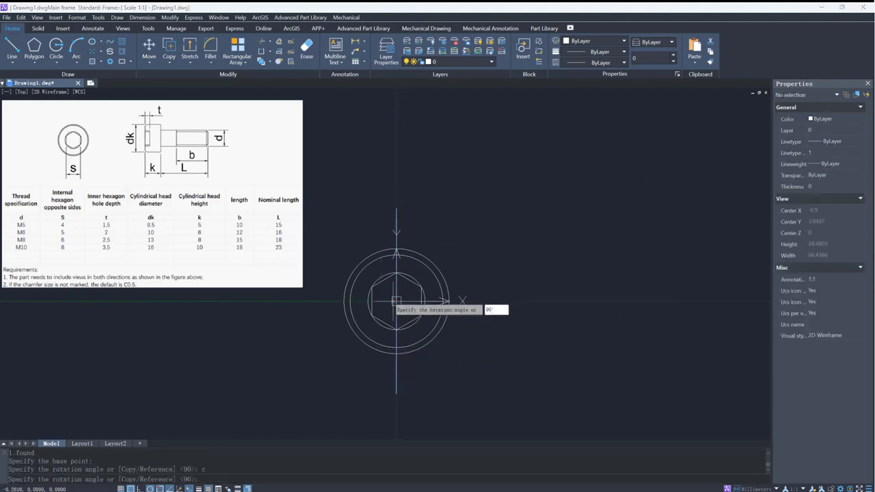
{"action": "key", "text": "Return"}
{"action": "key", "text": "Escape"}
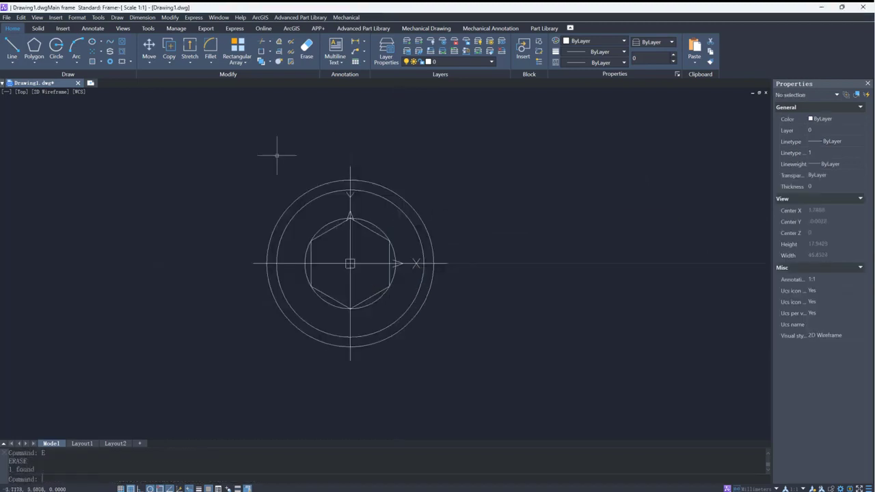
- Create a layer named CP_DIMVAR and set its colour to green
{"action": "left_click", "coordinate": [386, 51]}
{"action": "left_click", "coordinate": [127, 107]}
{"action": "type", "text": "cp_dim"}
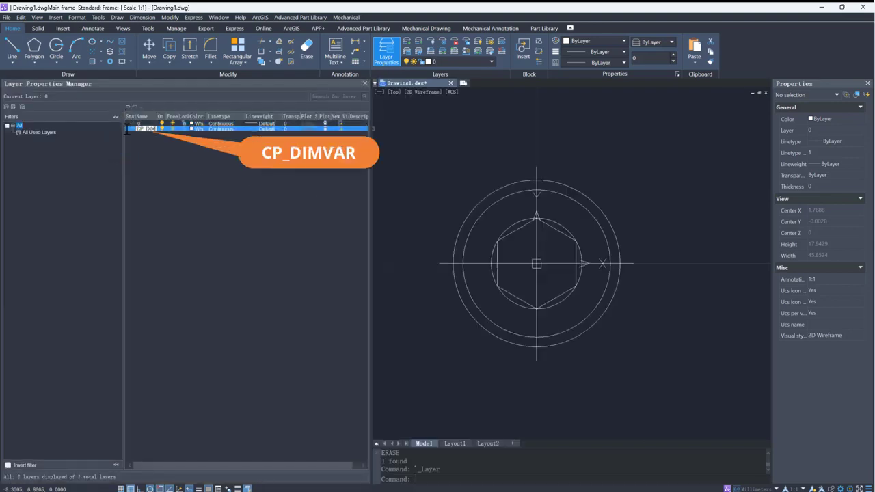
{"action": "key", "text": "Return"}
{"action": "left_click", "coordinate": [194, 130]}
{"action": "left_click", "coordinate": [383, 272]}
{"action": "left_click", "coordinate": [424, 322]}
- Create a layer named CP_AXIS and set its colour to index 150
{"action": "left_click", "coordinate": [127, 106]}
{"action": "type", "text": "CP"}
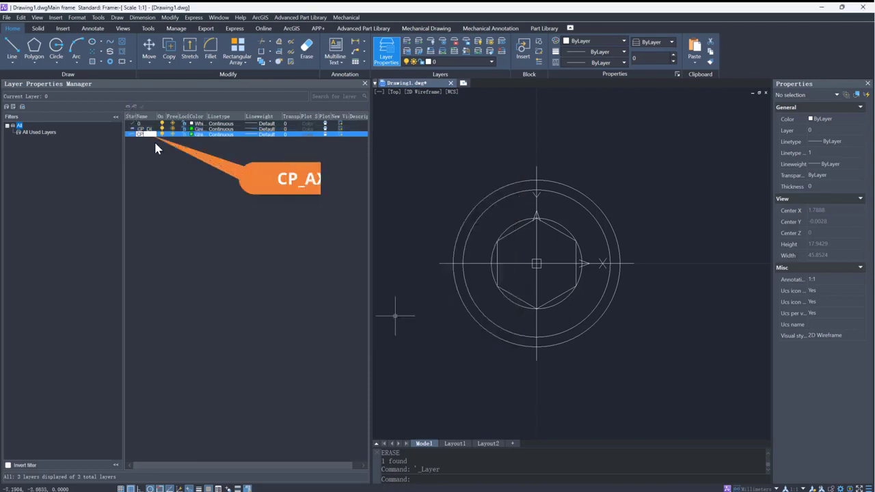
{"action": "type", "text": "_AXIS"}
{"action": "key", "text": "Return"}
{"action": "left_click", "coordinate": [194, 134]}
{"action": "left_click", "coordinate": [457, 227]}
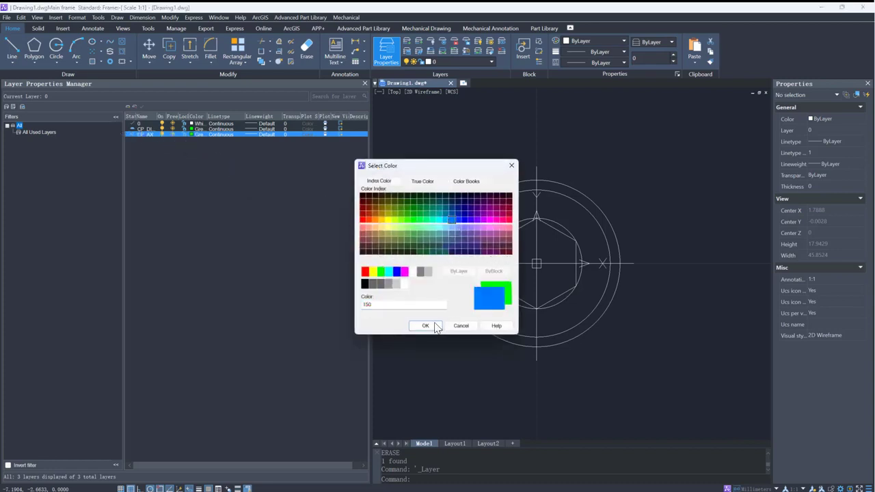
{"action": "left_click", "coordinate": [425, 325]}
- Load the DASHDOT linetype for the CP_AXIS layer and set the global linetype scale factor to 100
{"action": "left_click", "coordinate": [221, 130]}
{"action": "left_click", "coordinate": [400, 335]}
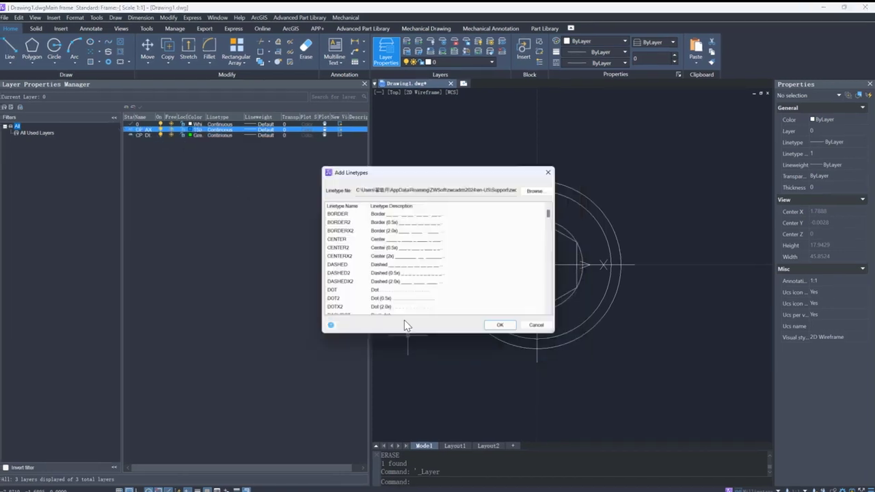
{"action": "left_click", "coordinate": [497, 328]}
{"action": "left_click", "coordinate": [393, 193]}
{"action": "left_click", "coordinate": [490, 276]}
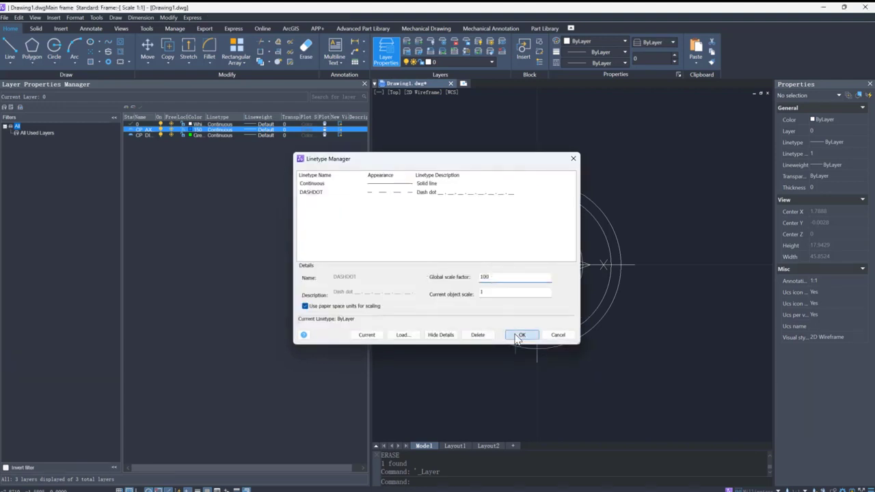
{"action": "left_click", "coordinate": [522, 335]}
{"action": "left_click", "coordinate": [366, 82]}
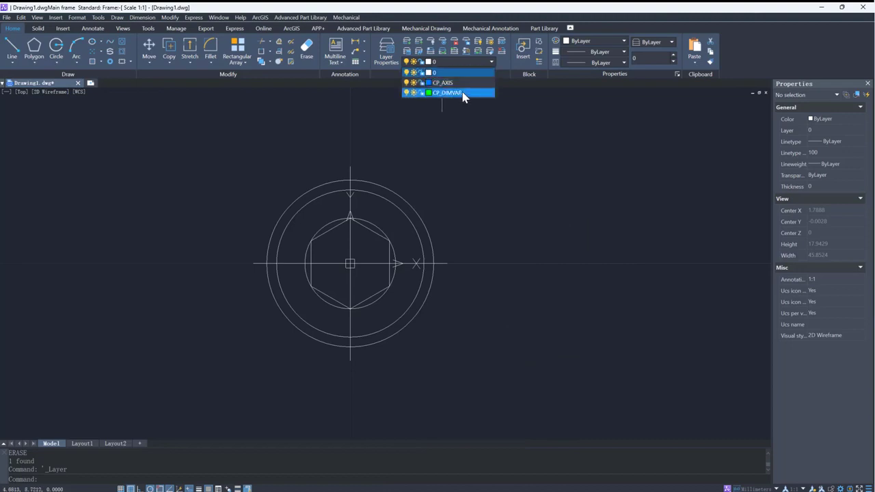
- Make CP_DIMVAR the current layer and add a linear dimension across the hexagon's vertical flats, below the view
{"action": "left_click", "coordinate": [463, 94]}
{"action": "left_click", "coordinate": [92, 28]}
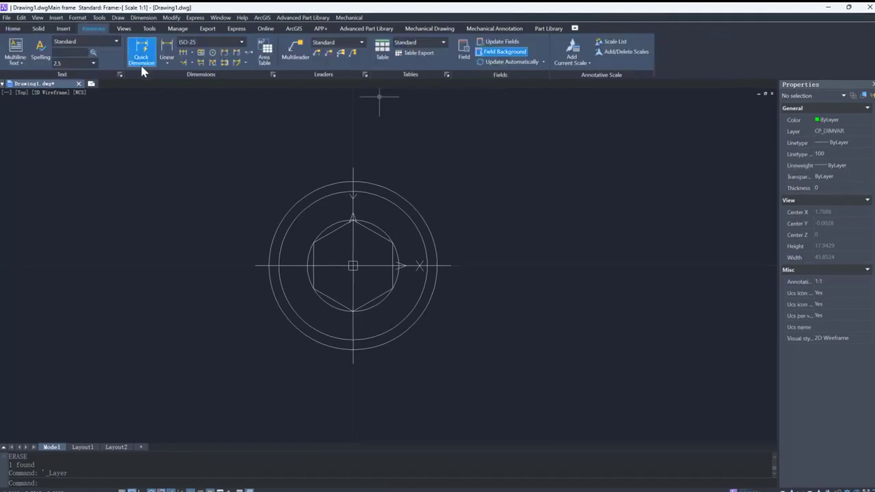
{"action": "left_click", "coordinate": [164, 63]}
{"action": "left_click", "coordinate": [314, 288]}
{"action": "left_click", "coordinate": [392, 289]}
{"action": "middle_click_drag", "start_coordinate": [393, 288], "coordinate": [392, 184]}
{"action": "left_click", "coordinate": [348, 385]}
{"action": "scroll", "coordinate": [342, 292], "scroll_direction": "down", "scroll_amount": 3}
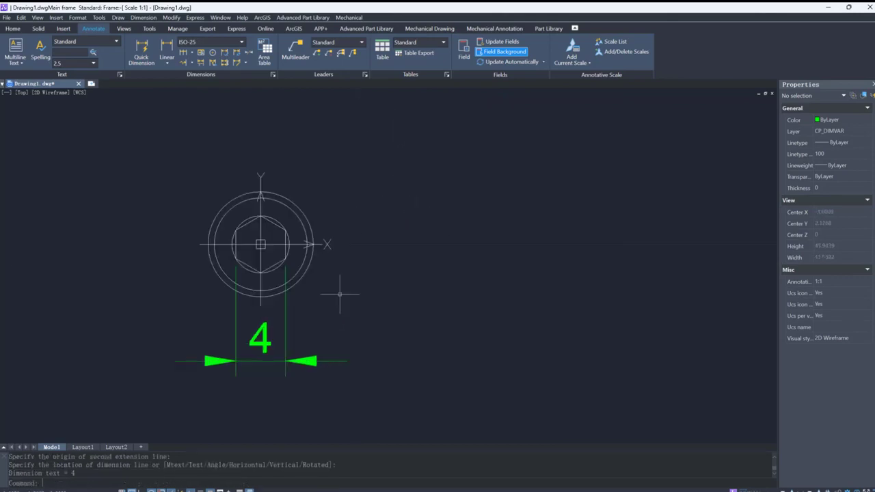
- Add radius dimensions to the outermost circle and the 7.5 diameter circle
{"action": "left_click", "coordinate": [167, 63]}
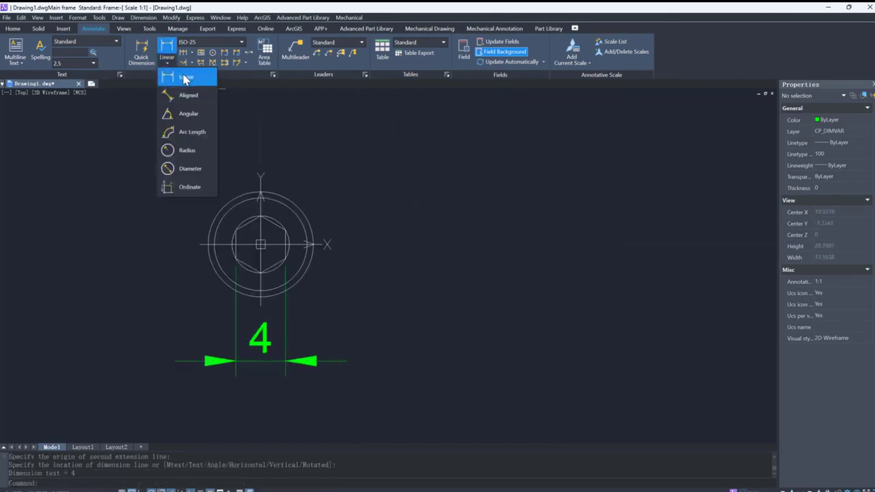
{"action": "left_click", "coordinate": [187, 150]}
{"action": "left_click", "coordinate": [304, 216]}
{"action": "left_click", "coordinate": [395, 179]}
{"action": "key", "text": "Return"}
{"action": "left_click", "coordinate": [303, 266]}
{"action": "left_click", "coordinate": [334, 288]}
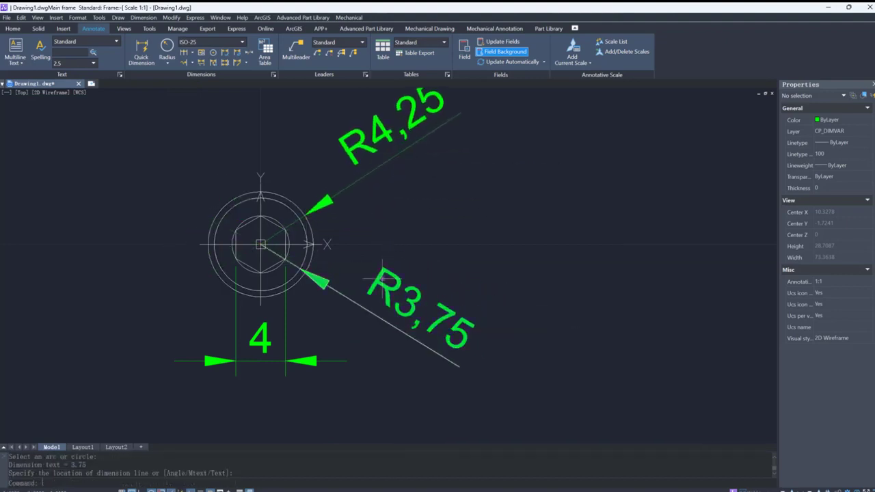
- Add a vertical linear dimension between the hexagon's upper and lower corners, to the right of the view
{"action": "middle_click_drag", "start_coordinate": [201, 91], "coordinate": [224, 93]}
{"action": "left_click", "coordinate": [166, 63]}
{"action": "left_click", "coordinate": [185, 76]}
{"action": "left_click", "coordinate": [288, 220]}
{"action": "left_click", "coordinate": [285, 275]}
{"action": "left_click", "coordinate": [592, 231]}
- Dimension the horizontal centre line's length above the view and the vertical centre line's length to the left of it
{"action": "key", "text": "Return"}
{"action": "left_click", "coordinate": [224, 247]}
{"action": "left_click", "coordinate": [347, 247]}
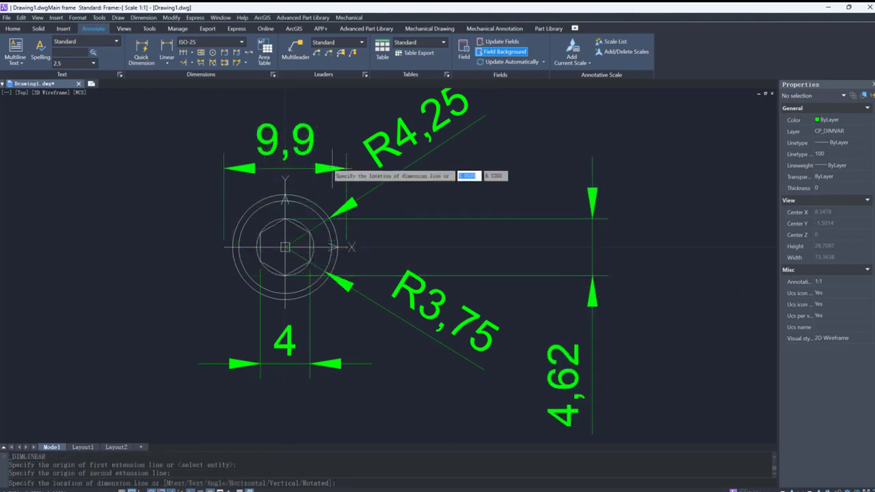
{"action": "left_click", "coordinate": [336, 143]}
{"action": "key", "text": "Return"}
{"action": "left_click", "coordinate": [285, 186]}
{"action": "left_click", "coordinate": [285, 309]}
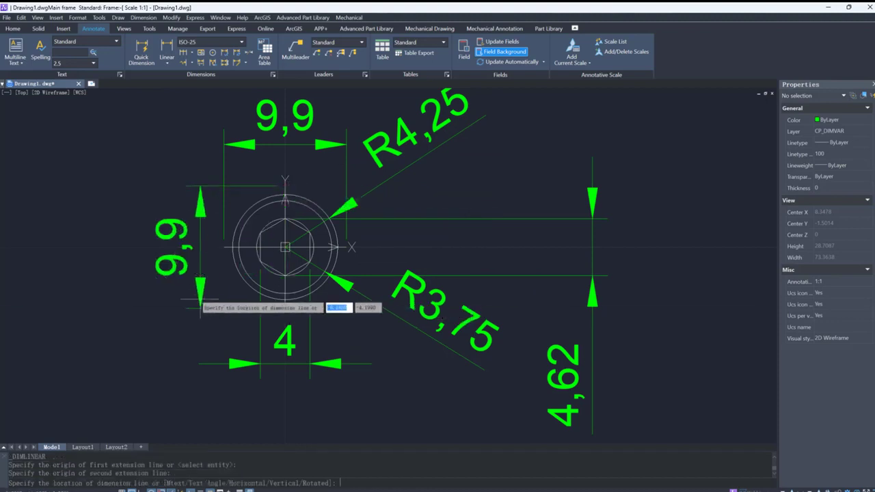
{"action": "left_click", "coordinate": [143, 306]}
{"action": "scroll", "coordinate": [314, 304], "scroll_direction": "down", "scroll_amount": 2}
{"action": "key", "text": "Escape"}
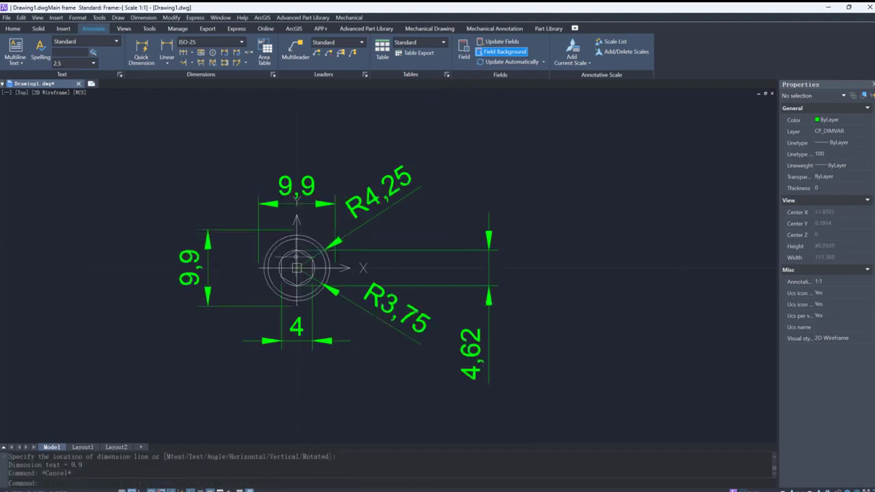
- Assign the horizontal and vertical centre lines to the CP_AXIS layer
{"action": "left_click", "coordinate": [296, 253]}
{"action": "left_click", "coordinate": [322, 268]}
{"action": "left_click", "coordinate": [12, 28]}
{"action": "left_click", "coordinate": [465, 63]}
{"action": "left_click", "coordinate": [447, 90]}
{"action": "key", "text": "Escape"}
{"action": "scroll", "coordinate": [408, 367], "scroll_direction": "up", "scroll_amount": 1}
{"action": "scroll", "coordinate": [408, 366], "scroll_direction": "down", "scroll_amount": 1}
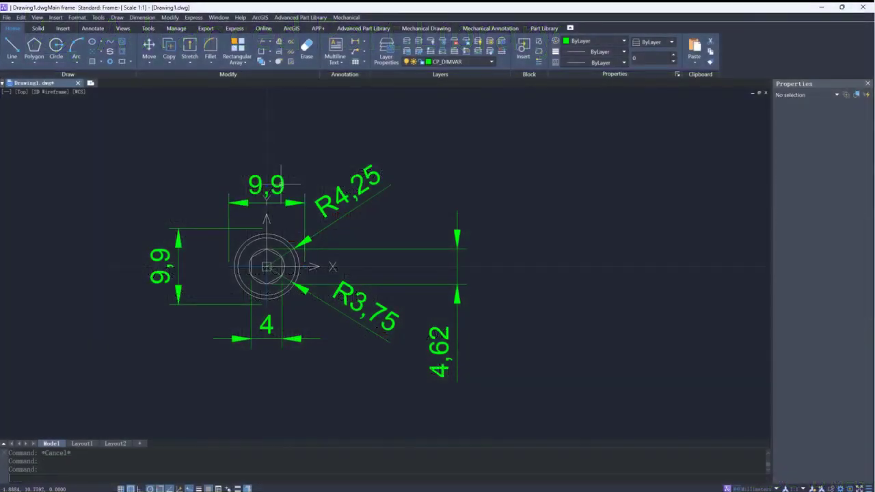
- Replace the text of the horizontal centre line's dimension with DK*1.4
{"action": "double_click", "coordinate": [281, 184]}
{"action": "double_click", "coordinate": [370, 211]}
{"action": "type", "text": "DK"}
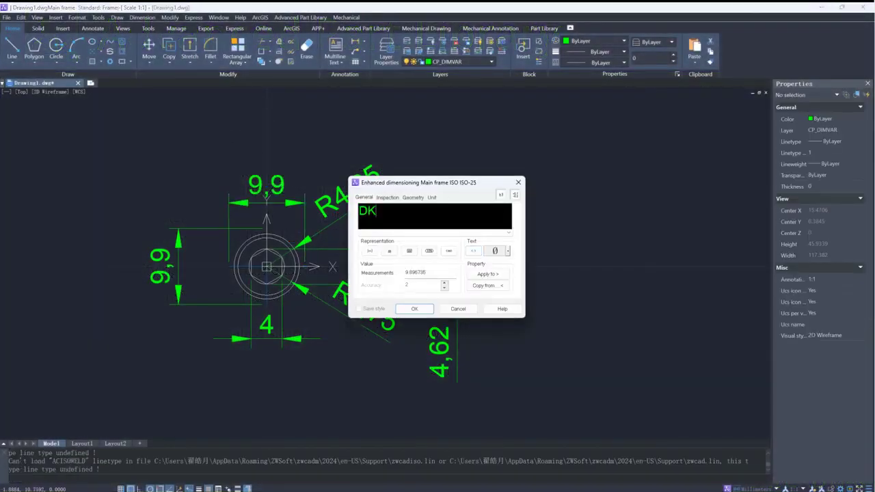
{"action": "type", "text": "*1.4"}
{"action": "key", "text": "Return"}
- Move the horizontal DK*1.4 dimension higher above the view, clear of the radius dimension
{"action": "left_click", "coordinate": [455, 199]}
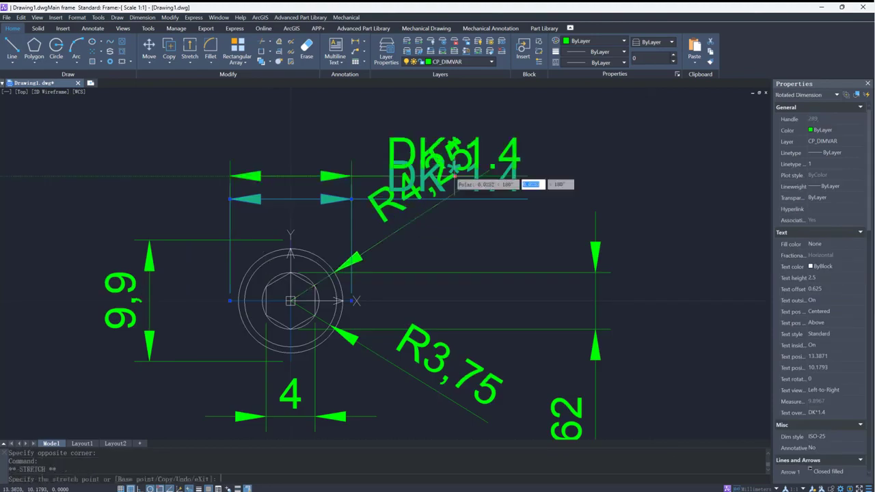
{"action": "left_click", "coordinate": [461, 121]}
{"action": "scroll", "coordinate": [452, 183], "scroll_direction": "down", "scroll_amount": 2}
{"action": "middle_click_drag", "start_coordinate": [448, 200], "coordinate": [415, 196]}
{"action": "key", "text": "Escape"}
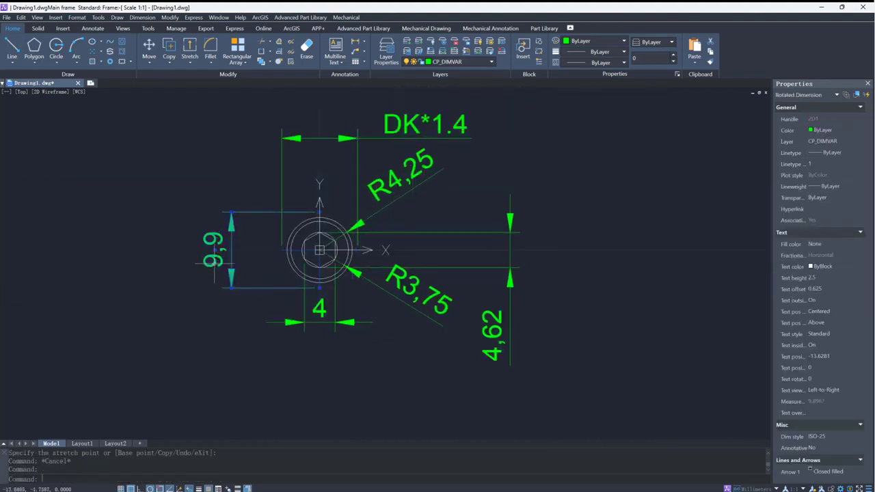
- Replace the vertical centre line's dimension text with DK*1.4 and reposition it beside its dimension arrows
{"action": "double_click", "coordinate": [358, 212]}
{"action": "type", "text": "DK"}
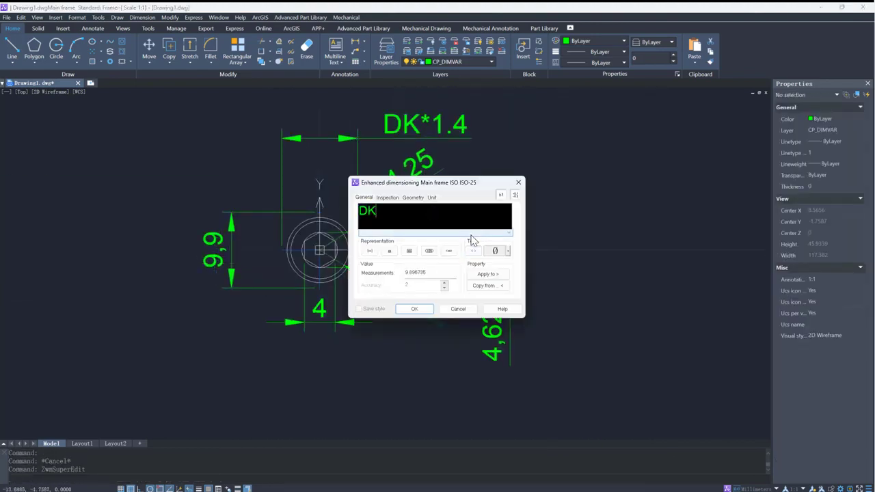
{"action": "type", "text": "*1.4"}
{"action": "key", "text": "Return"}
{"action": "left_click", "coordinate": [201, 283]}
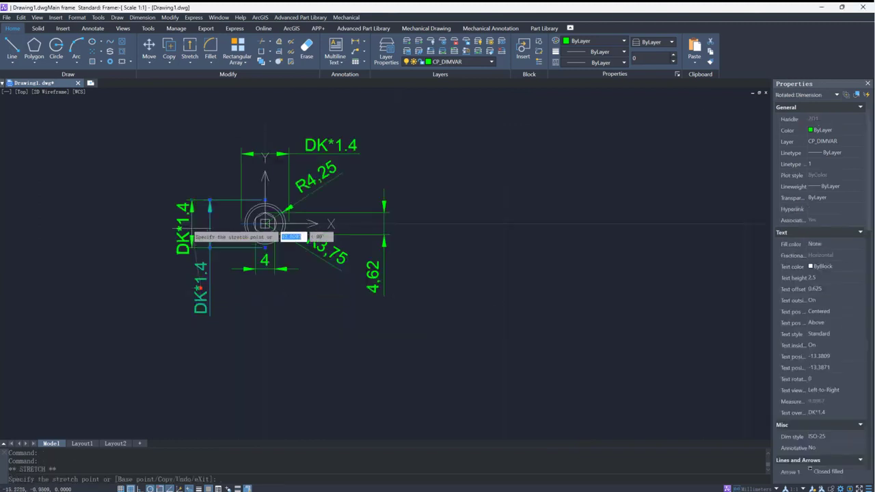
{"action": "left_click", "coordinate": [187, 228]}
{"action": "key", "text": "Escape"}
- Replace the text of the R4,25 radius dimension with DK/2-1*(0.5*UNIT)
{"action": "middle_click_drag", "start_coordinate": [328, 282], "coordinate": [311, 294]}
{"action": "scroll", "coordinate": [312, 294], "scroll_direction": "up", "scroll_amount": 3}
{"action": "left_click", "coordinate": [372, 218]}
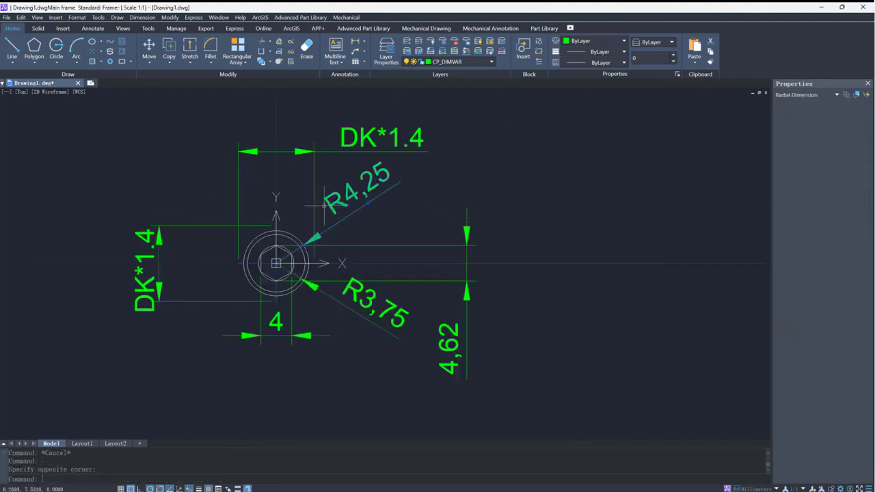
{"action": "double_click", "coordinate": [381, 216]}
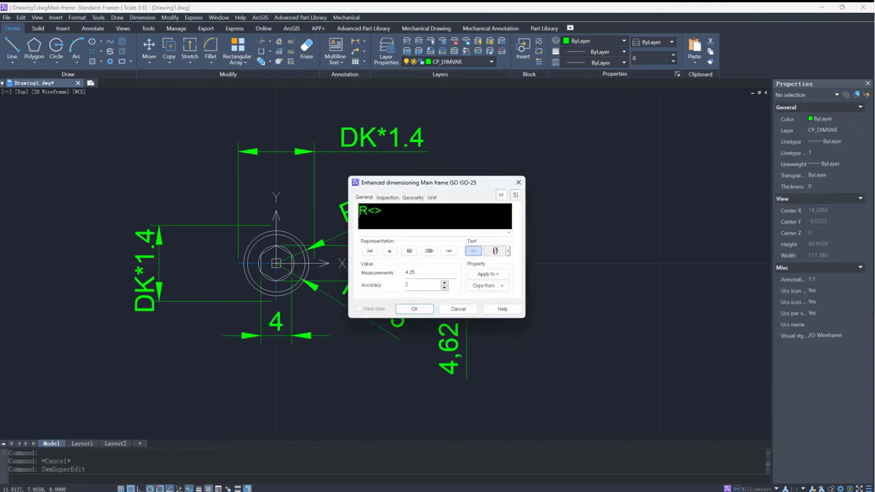
{"action": "type", "text": "DK/2-1*(0.5*UNIT"}
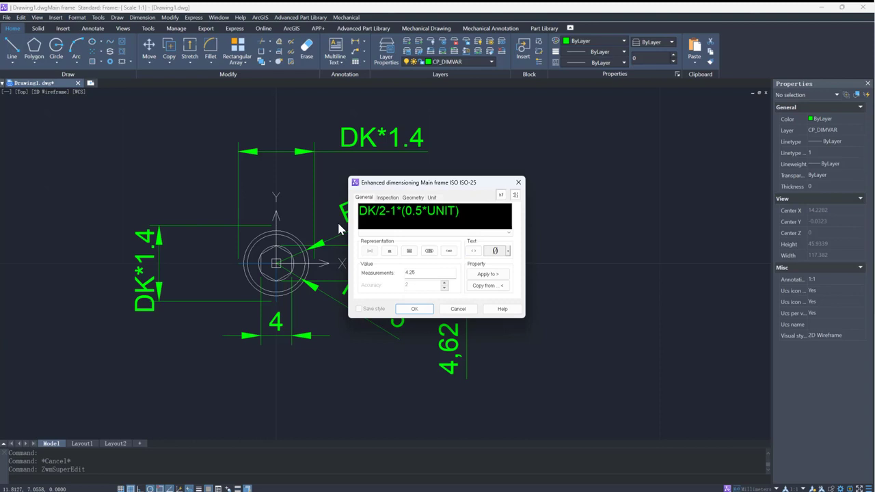
{"action": "left_click", "coordinate": [413, 308]}
- Replace the text of the R3,75 radius dimension with DK/2
{"action": "double_click", "coordinate": [375, 295]}
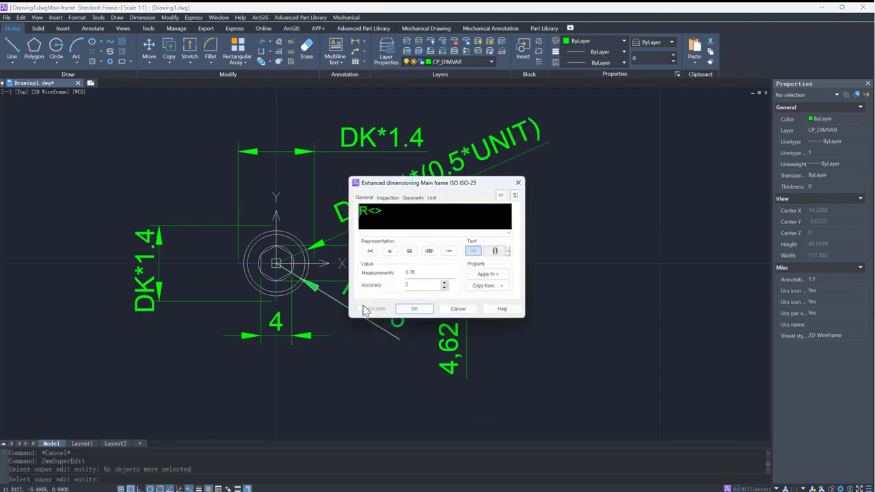
{"action": "type", "text": "DK"}
{"action": "left_click", "coordinate": [412, 308]}
{"action": "key", "text": "Escape"}
- Replace the text of the hexagon's across-flats dimension with S
{"action": "double_click", "coordinate": [281, 328]}
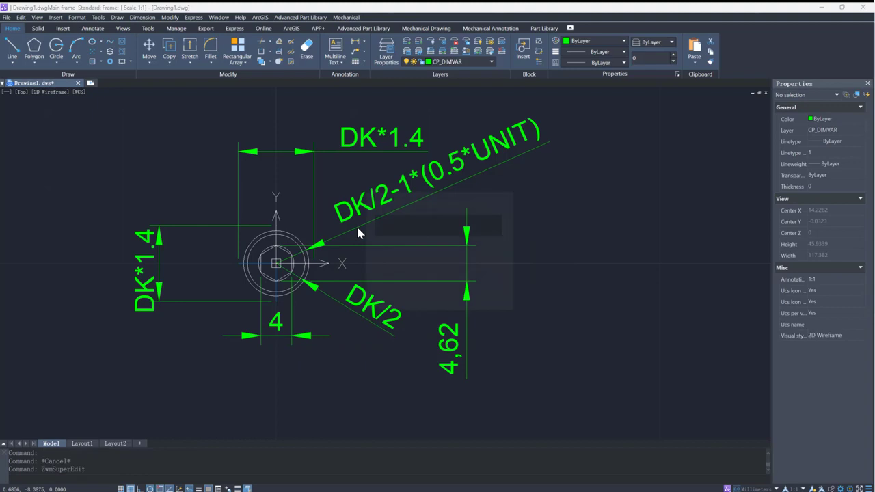
{"action": "type", "text": "S"}
{"action": "left_click", "coordinate": [412, 308]}
{"action": "key", "text": "Escape"}
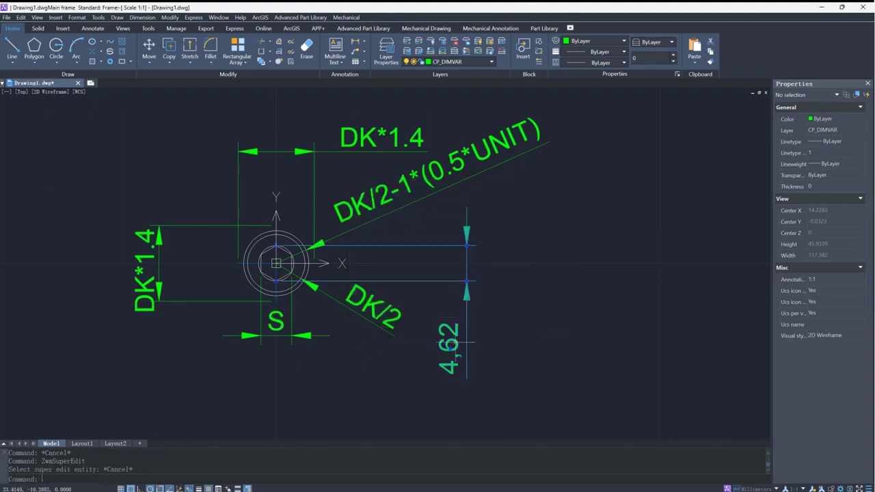
- Set the text override of the hexagon's corner-to-corner dimension to [tan|2*S|30]
{"action": "left_click", "coordinate": [457, 345]}
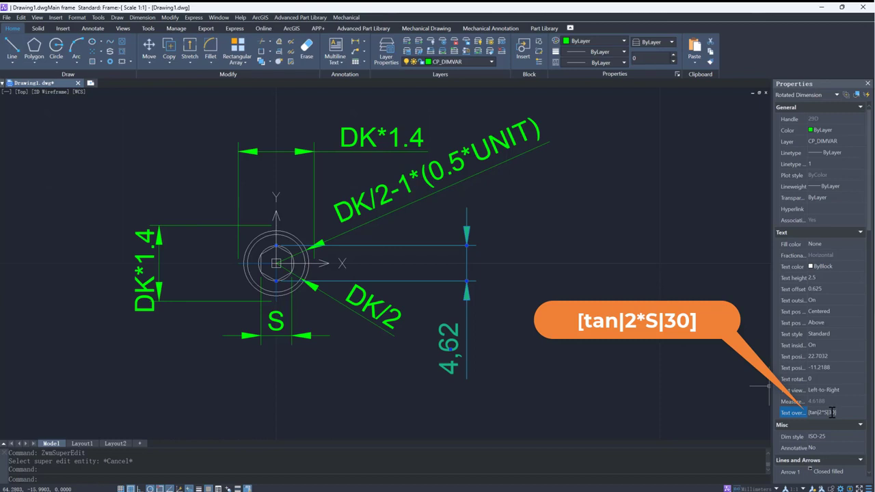
{"action": "key", "text": "Return"}
{"action": "scroll", "coordinate": [561, 303], "scroll_direction": "down", "scroll_amount": 3}
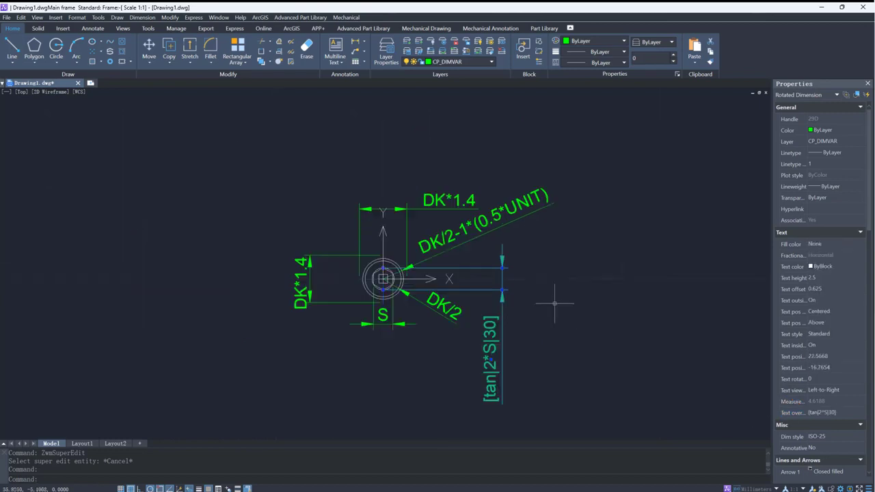
{"action": "key", "text": "Escape"}
- Create a folder named ZWM test inside ZWMFG and save the drawing there as PD_BoltTest
{"action": "middle_click_drag", "start_coordinate": [571, 329], "coordinate": [494, 311]}
{"action": "left_click", "coordinate": [6, 18]}
{"action": "left_click", "coordinate": [24, 96]}
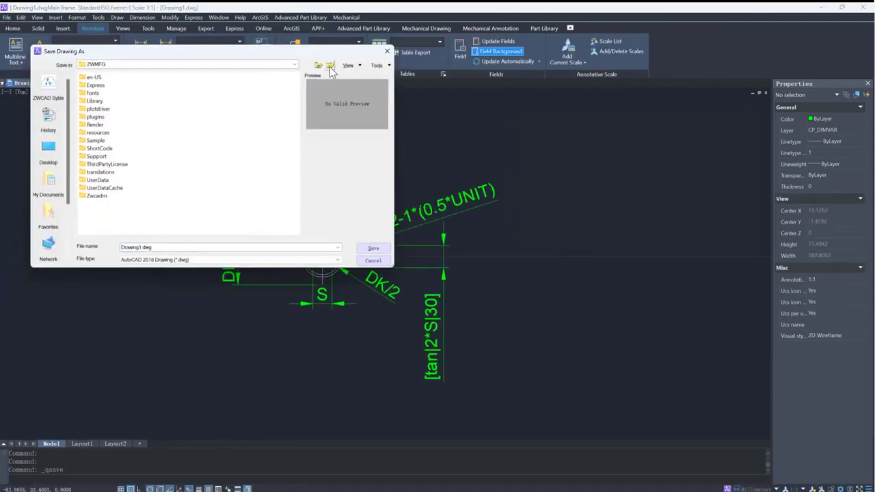
{"action": "left_click", "coordinate": [325, 66]}
{"action": "type", "text": "ZWM test"}
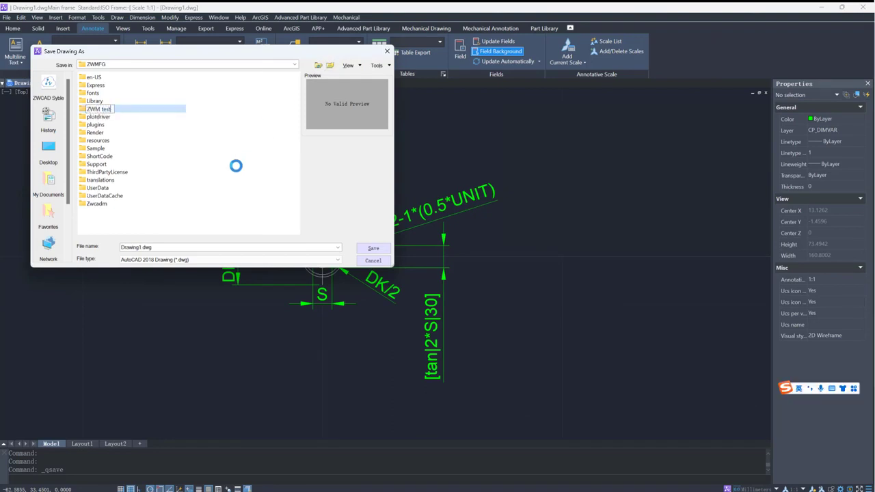
{"action": "key", "text": "Return"}
{"action": "double_click", "coordinate": [105, 204]}
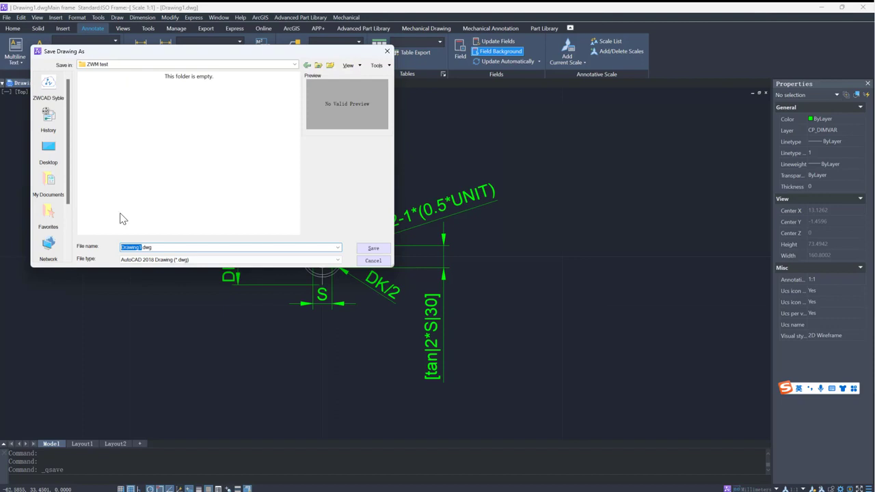
{"action": "type", "text": "PD_BoltTest"}
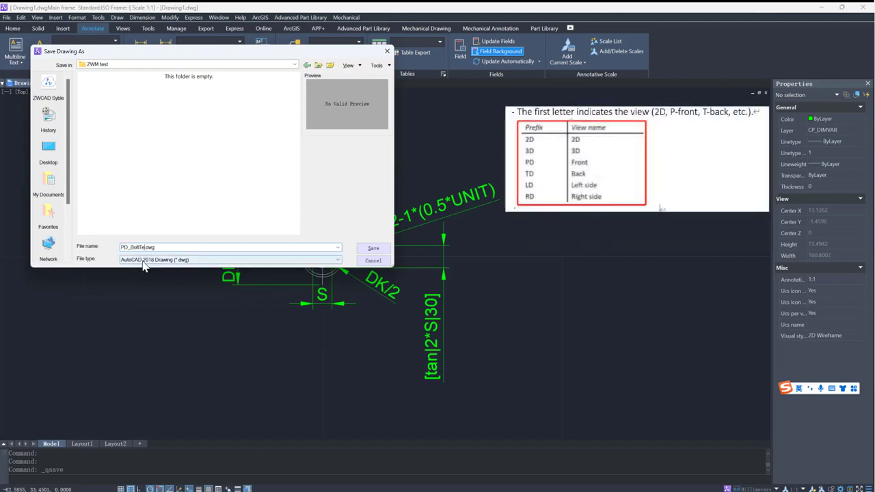
{"action": "left_click", "coordinate": [378, 251]}
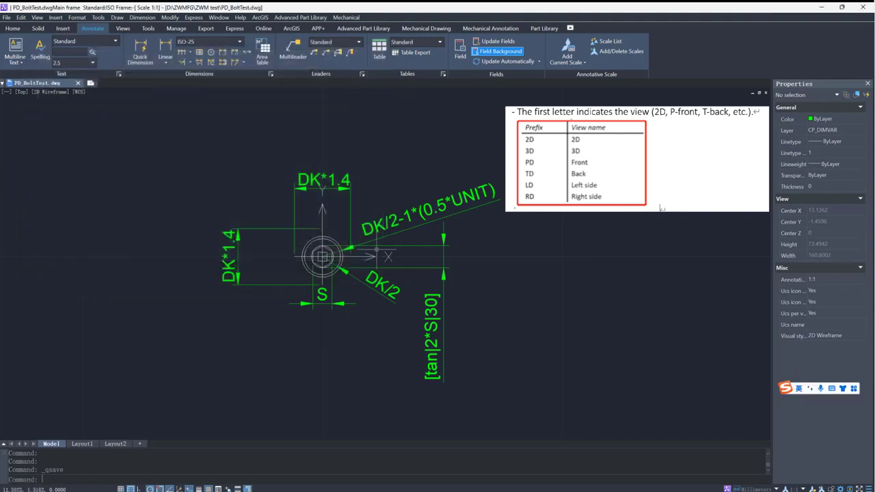
- Start a new drawing and draw a 5 by 8.5 mm rectangle from the origin for the screw head
{"action": "left_click", "coordinate": [91, 85]}
{"action": "type", "text": "rec"}
{"action": "key", "text": "Return"}
{"action": "type", "text": "0,0"}
{"action": "key", "text": "Return"}
{"action": "type", "text": "d"}
{"action": "key", "text": "Return"}
{"action": "key", "text": "Return"}
{"action": "key", "text": "Return"}
{"action": "left_click", "coordinate": [372, 240]}
- Move the head rectangle so the midpoint of its left side lies on the origin
{"action": "type", "text": "m"}
{"action": "key", "text": "Return"}
{"action": "left_click", "coordinate": [330, 263]}
{"action": "key", "text": "Return"}
{"action": "left_click", "coordinate": [329, 257]}
{"action": "left_click", "coordinate": [330, 301]}
- Draw a 15 by 5 mm rectangle for the shank, starting at the midpoint of the head's right side
{"action": "type", "text": "rec"}
{"action": "key", "text": "Return"}
{"action": "left_click", "coordinate": [382, 302]}
{"action": "type", "text": "d"}
{"action": "key", "text": "Return"}
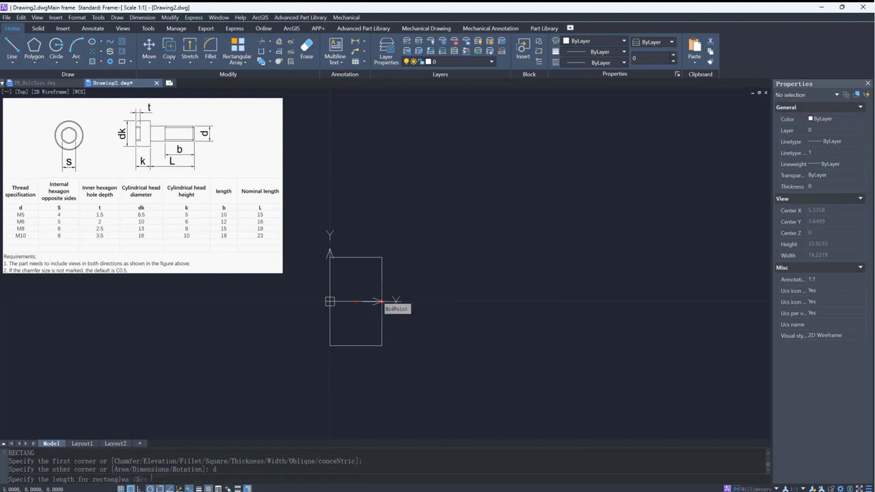
{"action": "type", "text": "15"}
{"action": "key", "text": "Return"}
{"action": "type", "text": "5"}
{"action": "key", "text": "Return"}
{"action": "left_click", "coordinate": [453, 268]}
- Move the shank rectangle so its left side is centred on the midpoint of the head's right side
{"action": "type", "text": "m"}
{"action": "key", "text": "Return"}
{"action": "left_click", "coordinate": [419, 250]}
{"action": "key", "text": "Return"}
{"action": "left_click", "coordinate": [382, 275]}
{"action": "left_click", "coordinate": [382, 301]}
- Draw a 1.5 by 4 mm rectangle from the origin for the hexagon socket inside the head
{"action": "type", "text": "rec"}
{"action": "key", "text": "Return"}
{"action": "left_click", "coordinate": [330, 301]}
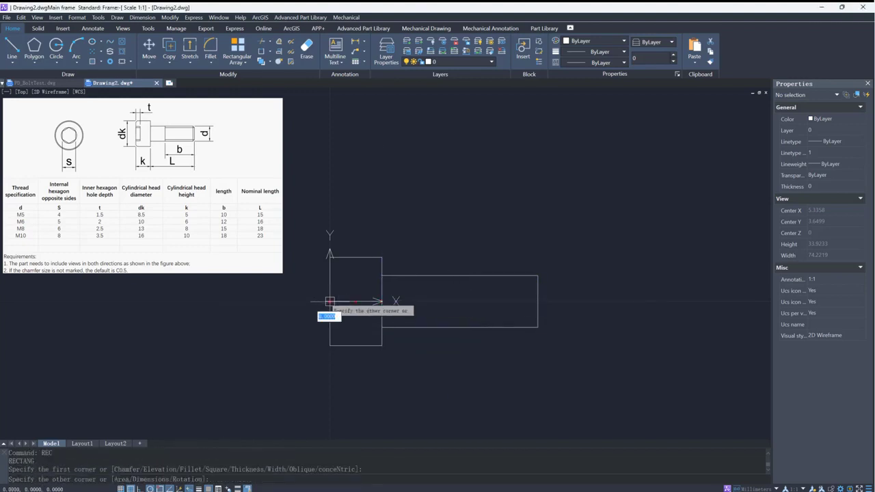
{"action": "type", "text": "d"}
{"action": "key", "text": "Return"}
{"action": "type", "text": "1.5"}
{"action": "key", "text": "Return"}
{"action": "type", "text": "4"}
{"action": "key", "text": "Return"}
{"action": "left_click", "coordinate": [346, 290]}
- Move the socket rectangle so its left side is centred on the origin
{"action": "left_click", "coordinate": [345, 286]}
{"action": "type", "text": "m"}
{"action": "key", "text": "Return"}
{"action": "key", "text": "Escape"}
- Explode the socket rectangle and copy its upper and lower edges 1 mm outward
{"action": "type", "text": "e"}
{"action": "key", "text": "Return"}
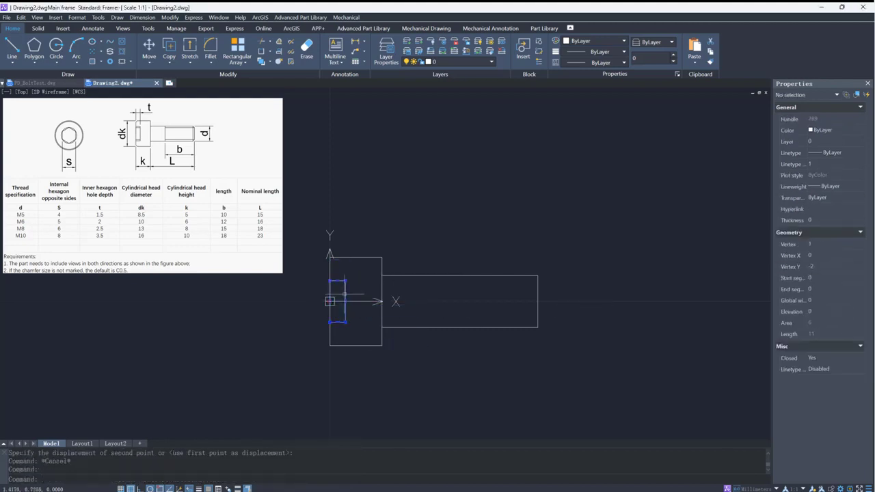
{"action": "type", "text": "c"}
{"action": "left_click", "coordinate": [329, 281]}
{"action": "type", "text": "1"}
{"action": "left_click", "coordinate": [337, 322]}
{"action": "left_click", "coordinate": [330, 322]}
{"action": "type", "text": "1"}
{"action": "key", "text": "Return"}
{"action": "key", "text": "Escape"}
- Stretch both ends of the socket's vertical bottom line to meet the outer horizontal lines
{"action": "left_click", "coordinate": [345, 313]}
{"action": "left_click", "coordinate": [346, 281]}
{"action": "key", "text": "Escape"}
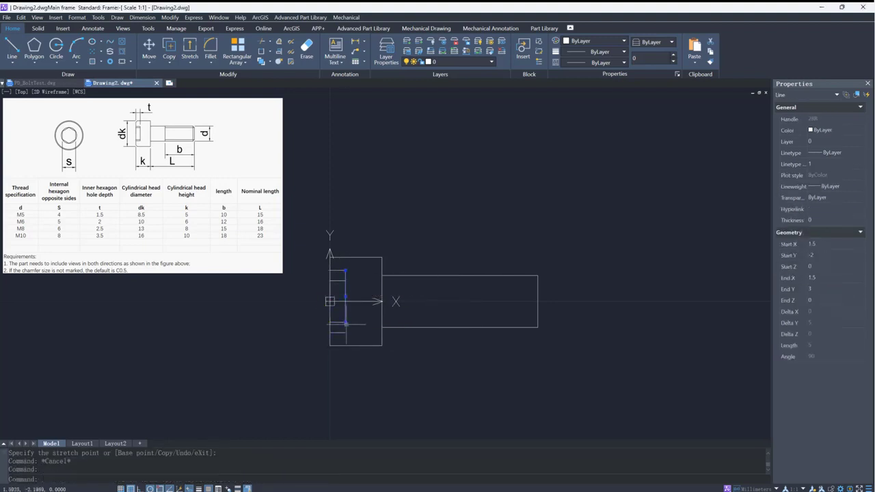
- Chamfer both corners at the free end of the shank with 0.5 mm distances
{"action": "type", "text": "cha"}
{"action": "key", "text": "Return"}
{"action": "type", "text": "d"}
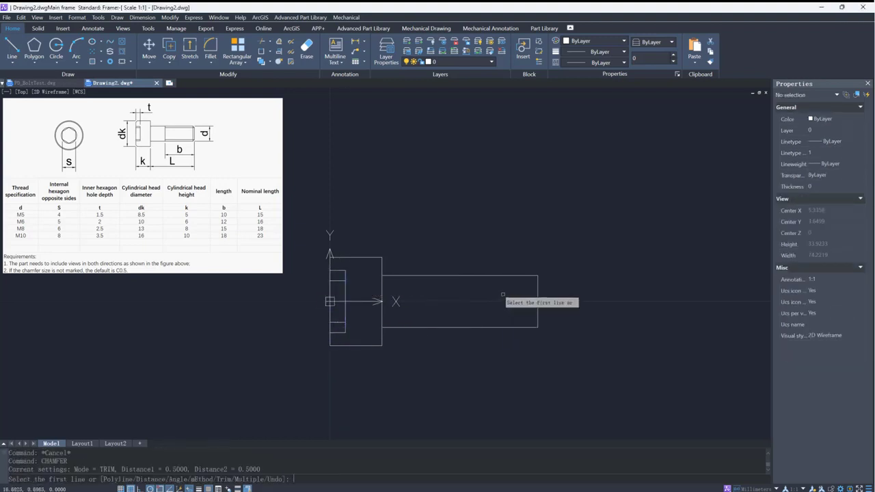
{"action": "key", "text": "Return"}
{"action": "key", "text": "Return"}
{"action": "key", "text": "Return"}
{"action": "left_click", "coordinate": [525, 275]}
{"action": "left_click", "coordinate": [537, 282]}
{"action": "key", "text": "Return"}
{"action": "left_click", "coordinate": [531, 328]}
{"action": "left_click", "coordinate": [537, 319]}
- Chamfer the left corners of the head with the same 0.5 mm distances
{"action": "key", "text": "Return"}
{"action": "left_click", "coordinate": [336, 346]}
{"action": "left_click", "coordinate": [330, 263]}
- Draw two 10 mm thread lines leftward from the shank's end chamfers and a vertical line across the shank at their inner ends
{"action": "type", "text": "l"}
{"action": "key", "text": "Return"}
{"action": "left_click", "coordinate": [537, 280]}
{"action": "type", "text": "10"}
{"action": "key", "text": "Return"}
{"action": "key", "text": "Escape"}
{"action": "key", "text": "Return"}
{"action": "left_click", "coordinate": [537, 322]}
{"action": "type", "text": "10"}
{"action": "key", "text": "Return"}
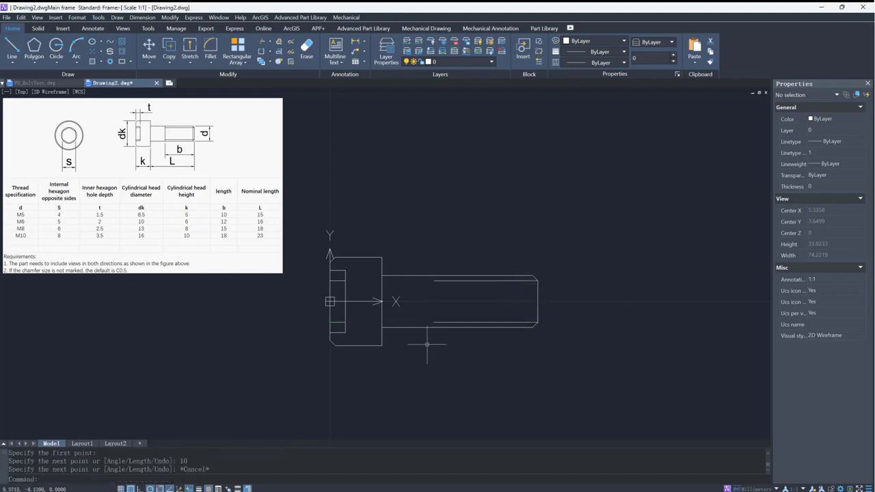
{"action": "left_click", "coordinate": [433, 280]}
{"action": "key", "text": "Escape"}
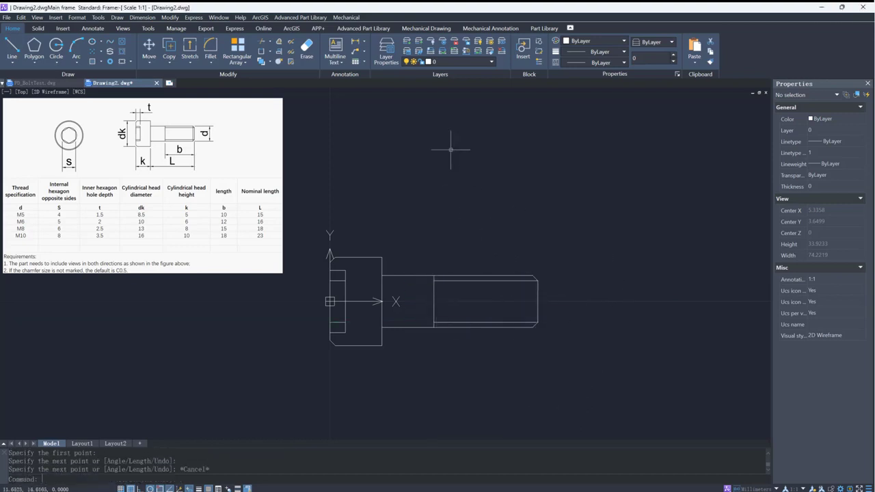
- Create a layer named CP_HIDDEN with magenta colour and the DASHED2 linetype
{"action": "left_click", "coordinate": [387, 49]}
{"action": "left_click", "coordinate": [128, 107]}
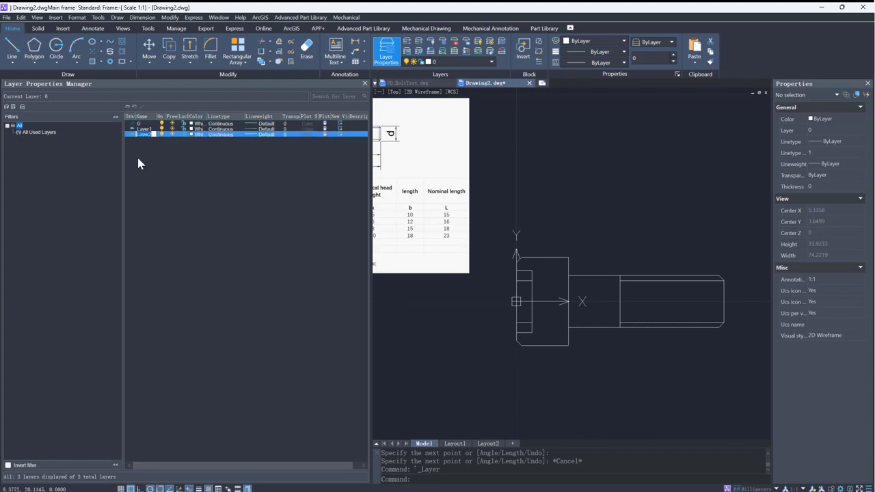
{"action": "type", "text": "CP"}
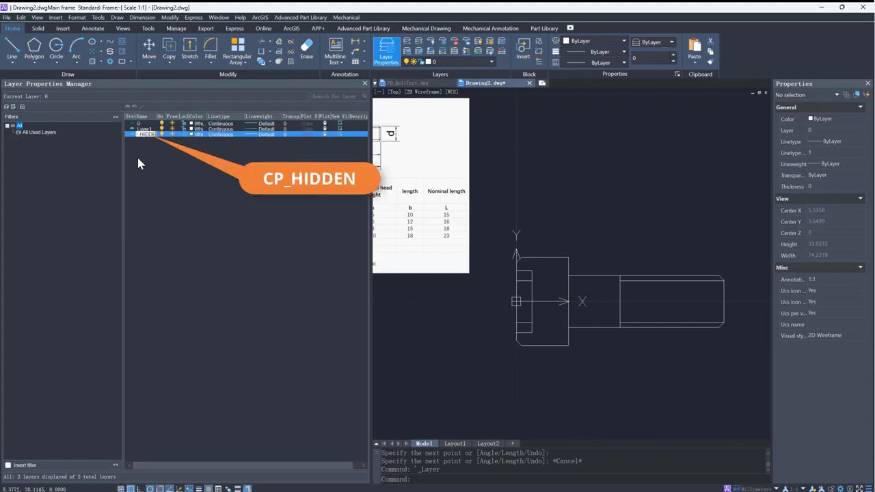
{"action": "left_click", "coordinate": [193, 134]}
{"action": "left_click", "coordinate": [405, 272]}
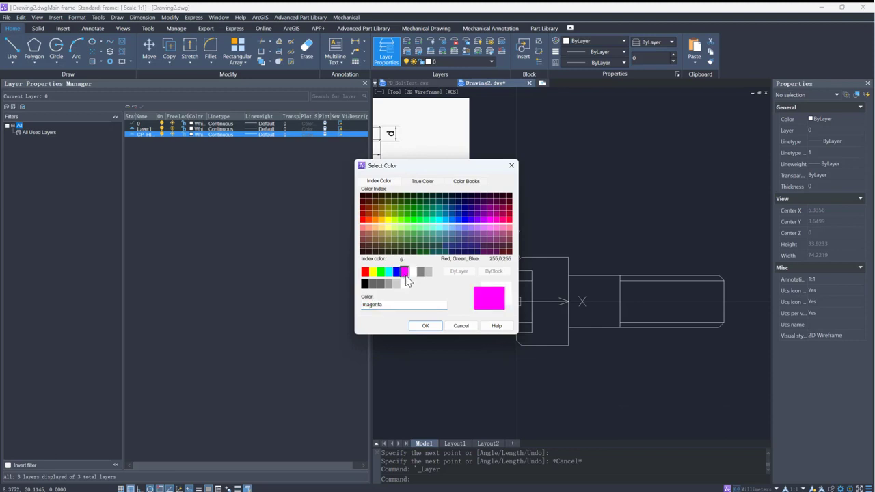
{"action": "key", "text": "Return"}
{"action": "left_click", "coordinate": [220, 135]}
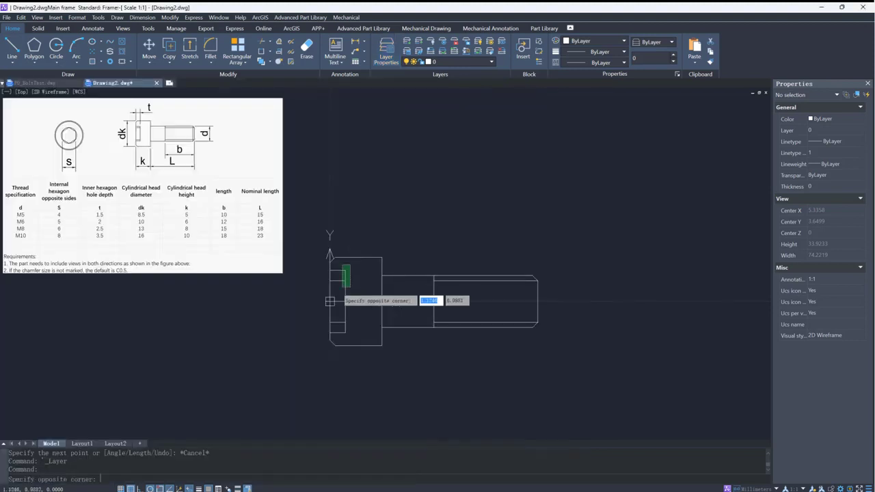
- Assign the five hexagon socket lines inside the head to the CP_HIDDEN layer
{"action": "left_click_drag", "start_coordinate": [351, 264], "coordinate": [329, 345]}
{"action": "left_click", "coordinate": [467, 62]}
{"action": "left_click", "coordinate": [448, 85]}
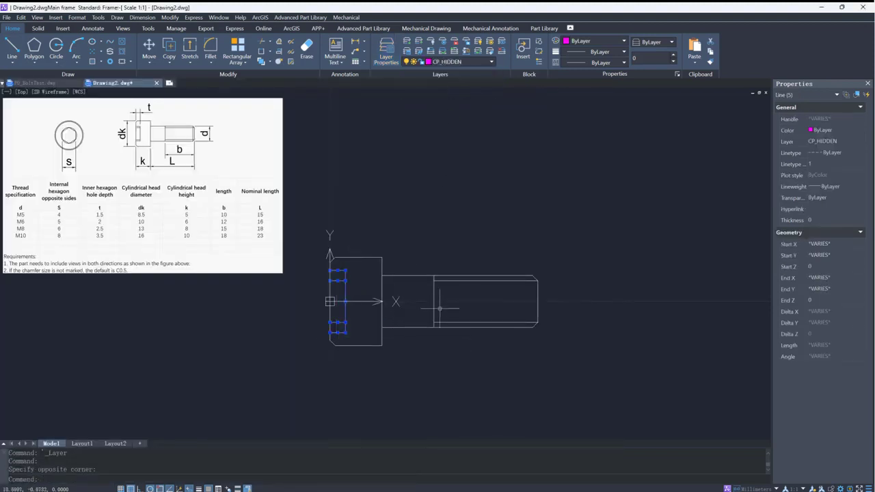
- Assign the two horizontal thread lines and the vertical thread end line to the CP_HIDDEN layer
{"action": "left_click", "coordinate": [449, 281]}
{"action": "left_click", "coordinate": [434, 293]}
{"action": "left_click", "coordinate": [433, 279]}
{"action": "left_click", "coordinate": [449, 323]}
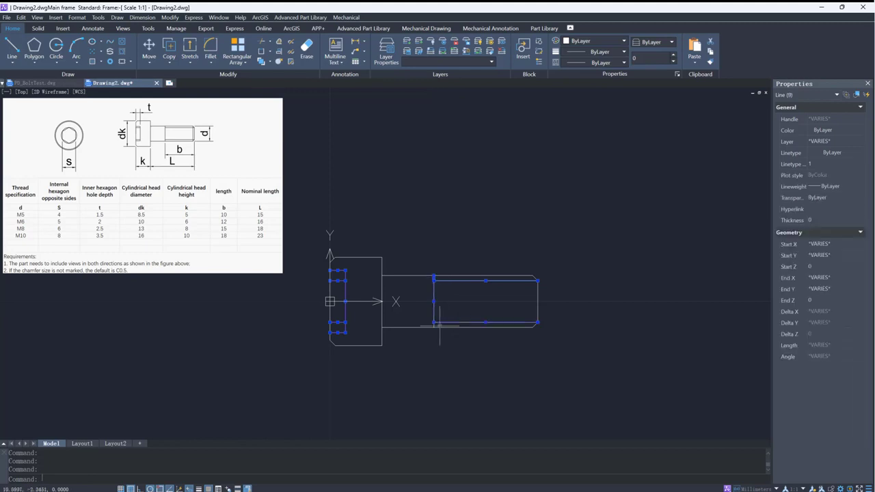
{"action": "left_click", "coordinate": [465, 62]}
{"action": "left_click", "coordinate": [448, 82]}
{"action": "key", "text": "Escape"}
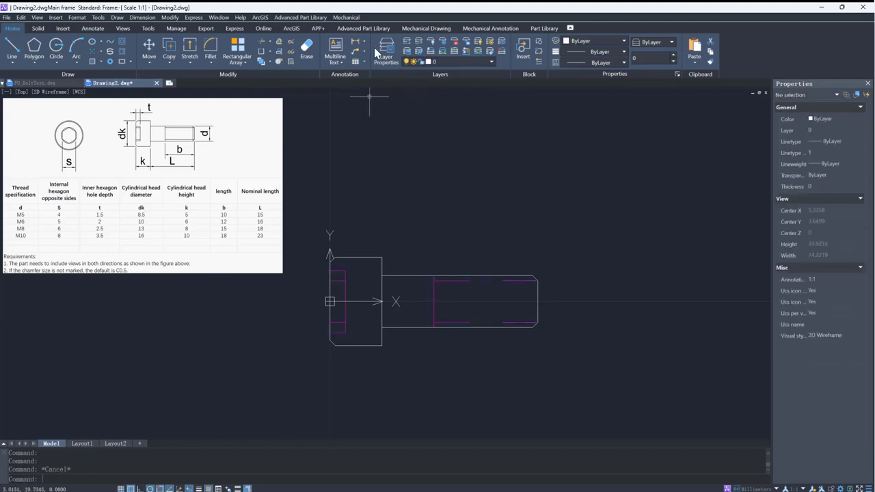
- Create a green layer named CP_DIMVAR and make it current
{"action": "left_click", "coordinate": [386, 55]}
{"action": "left_click", "coordinate": [127, 107]}
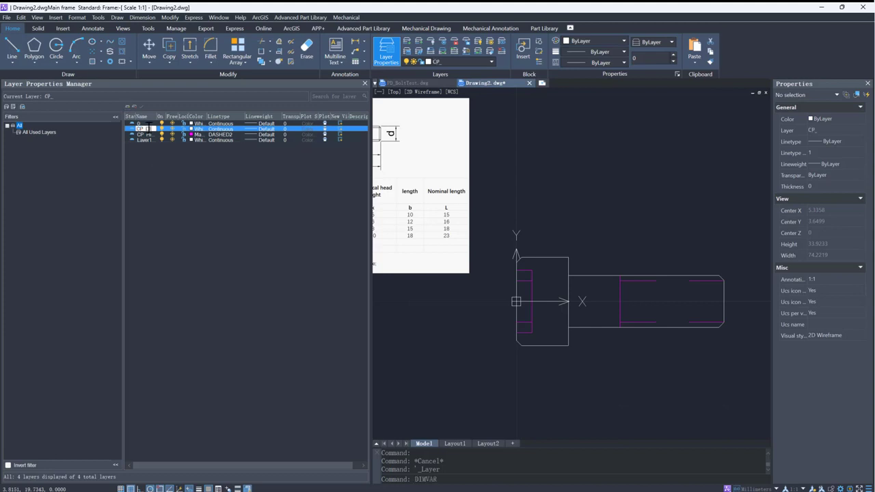
{"action": "left_click", "coordinate": [197, 129]}
{"action": "left_click", "coordinate": [379, 269]}
{"action": "left_click", "coordinate": [423, 325]}
{"action": "left_click", "coordinate": [365, 83]}
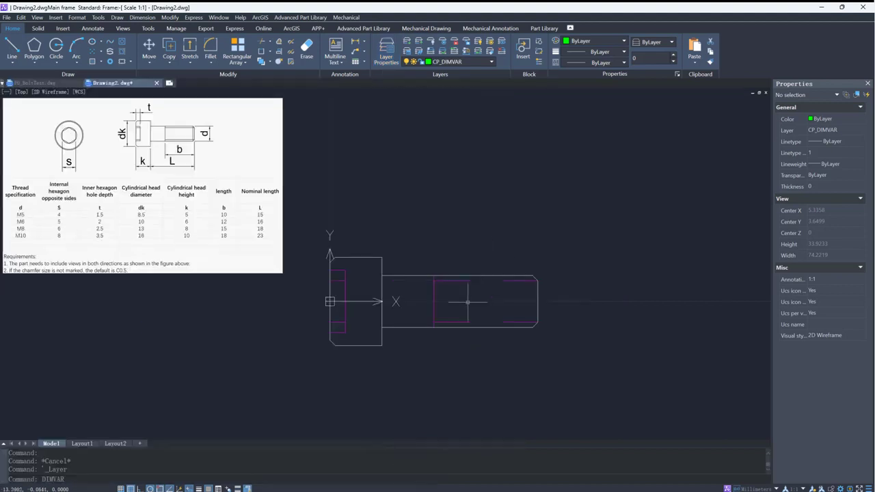
- Add linear dimensions for the head's height below the view and its diameter at the left
{"action": "left_click", "coordinate": [92, 28]}
{"action": "left_click", "coordinate": [165, 55]}
{"action": "left_click", "coordinate": [330, 345]}
{"action": "left_click", "coordinate": [382, 346]}
{"action": "left_click", "coordinate": [382, 410]}
{"action": "key", "text": "space"}
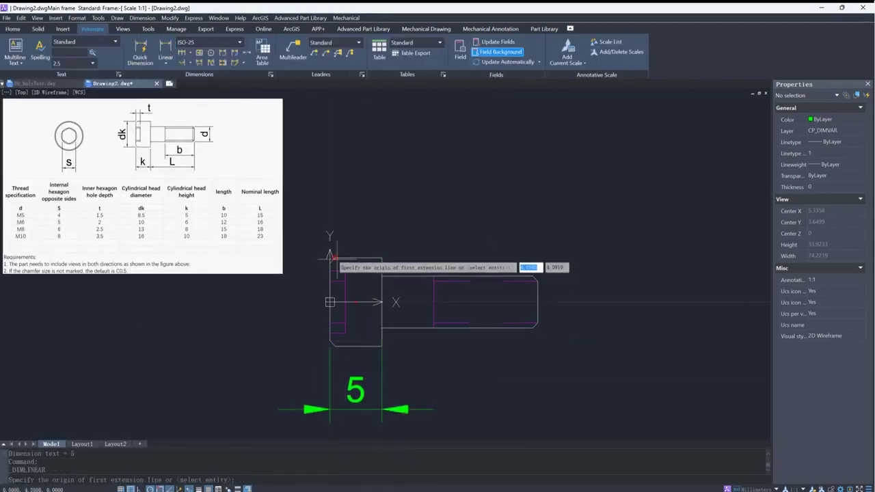
{"action": "left_click", "coordinate": [335, 258]}
{"action": "left_click", "coordinate": [335, 346]}
{"action": "left_click", "coordinate": [302, 335]}
- Add linear dimensions for the socket depth above the head and the shank diameter at its free end
{"action": "key", "text": "space"}
{"action": "left_click", "coordinate": [330, 263]}
{"action": "left_click", "coordinate": [345, 271]}
{"action": "left_click", "coordinate": [533, 328]}
{"action": "left_click", "coordinate": [590, 324]}
- Add linear dimensions for the thread length and the full shank length below the shank
{"action": "key", "text": "space"}
{"action": "left_click", "coordinate": [434, 327]}
{"action": "left_click", "coordinate": [537, 324]}
{"action": "left_click", "coordinate": [512, 360]}
{"action": "key", "text": "space"}
{"action": "left_click", "coordinate": [382, 328]}
- Dimension the vertical distance between the socket's outer lines, placing the dimension well to the left of the head
{"action": "left_click", "coordinate": [286, 274]}
{"action": "left_click", "coordinate": [286, 313]}
{"action": "left_click", "coordinate": [151, 313]}
{"action": "key", "text": "Escape"}
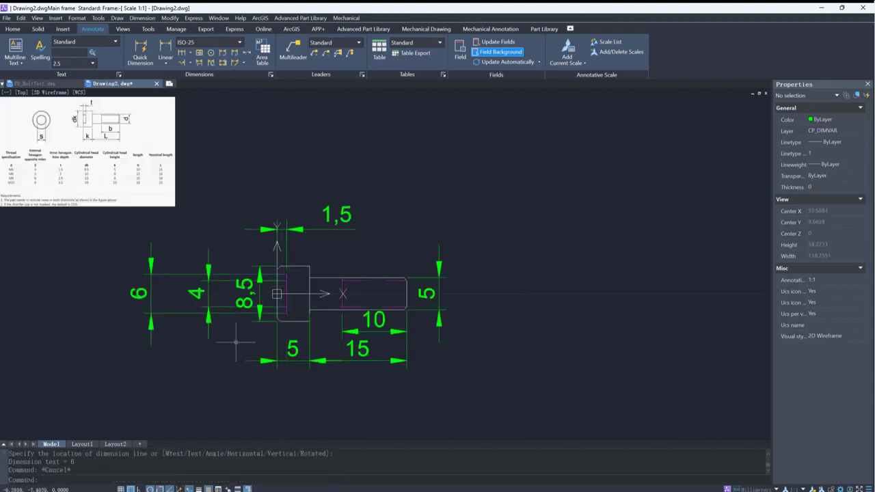
- Move the head diameter dimension farther out to the left and replace its text with DK
{"action": "left_click", "coordinate": [245, 294]}
{"action": "left_click_drag", "start_coordinate": [244, 294], "coordinate": [84, 302]}
{"action": "double_click", "coordinate": [83, 302]}
{"action": "type", "text": "DK"}
{"action": "left_click", "coordinate": [414, 309]}
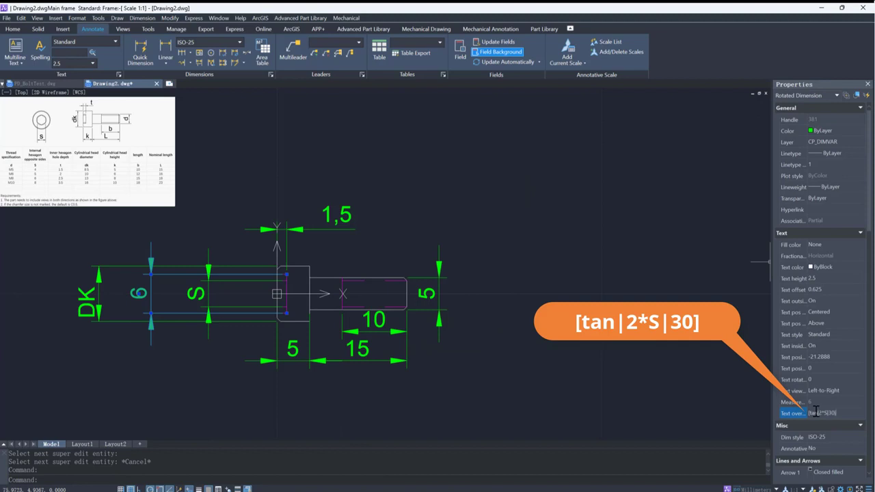
- Set the text override of the dimension between the socket's outer lines to [tan|2*S|30]
{"action": "key", "text": "Return"}
{"action": "key", "text": "Escape"}
- Replace the text of the socket depth dimension with T and the head height dimension with K
{"action": "double_click", "coordinate": [330, 223]}
{"action": "type", "text": "T"}
{"action": "left_click", "coordinate": [414, 309]}
{"action": "double_click", "coordinate": [303, 349]}
{"action": "type", "text": "K"}
{"action": "left_click", "coordinate": [414, 310]}
- Replace the text of the shank length dimension with L
{"action": "double_click", "coordinate": [357, 349]}
{"action": "type", "text": "L"}
{"action": "left_click", "coordinate": [415, 309]}
- Replace the text of the thread length dimension with B and of the shank diameter dimension with D
{"action": "double_click", "coordinate": [376, 321]}
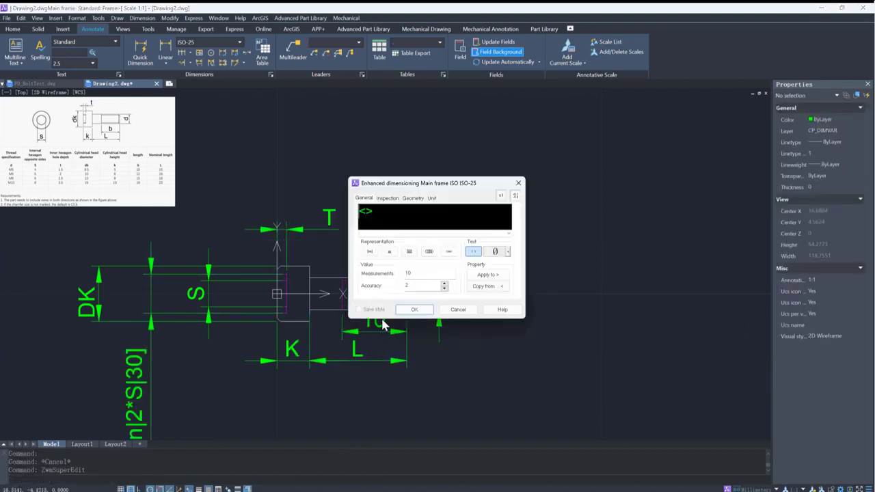
{"action": "type", "text": "B"}
{"action": "left_click", "coordinate": [415, 309]}
{"action": "key", "text": "Escape"}
{"action": "double_click", "coordinate": [428, 294]}
{"action": "type", "text": "D"}
{"action": "left_click", "coordinate": [414, 309]}
{"action": "key", "text": "Escape"}
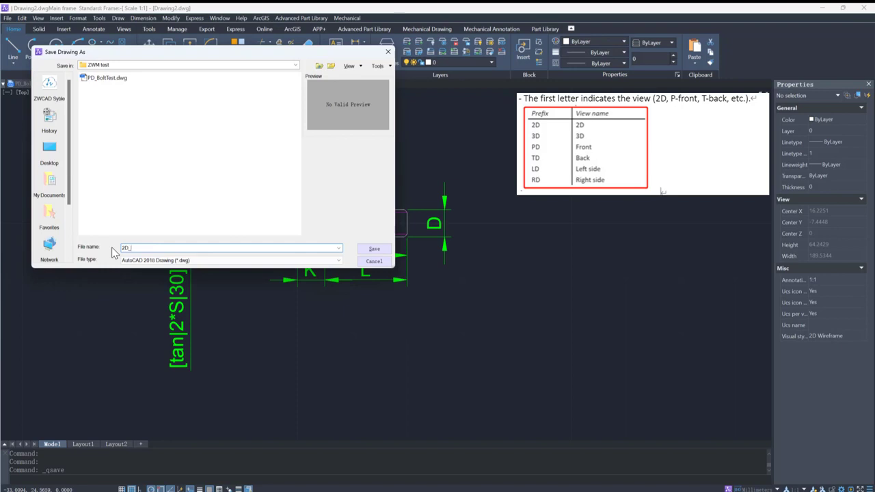
- Save the drawing as 2D_BoltTest.dwg in the ZWM test folder and start a new drawing
{"action": "left_click", "coordinate": [374, 250]}
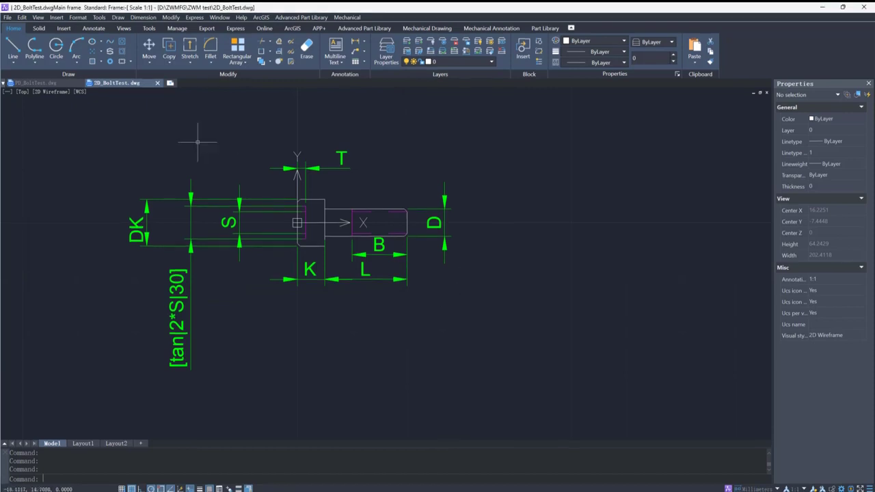
{"action": "left_click", "coordinate": [171, 84]}
- Generate a standardized part with the user block wizard from source folder D:\ZWMFG\ZWM test\ in the category MFG test
{"action": "left_click", "coordinate": [300, 17]}
{"action": "left_click", "coordinate": [304, 28]}
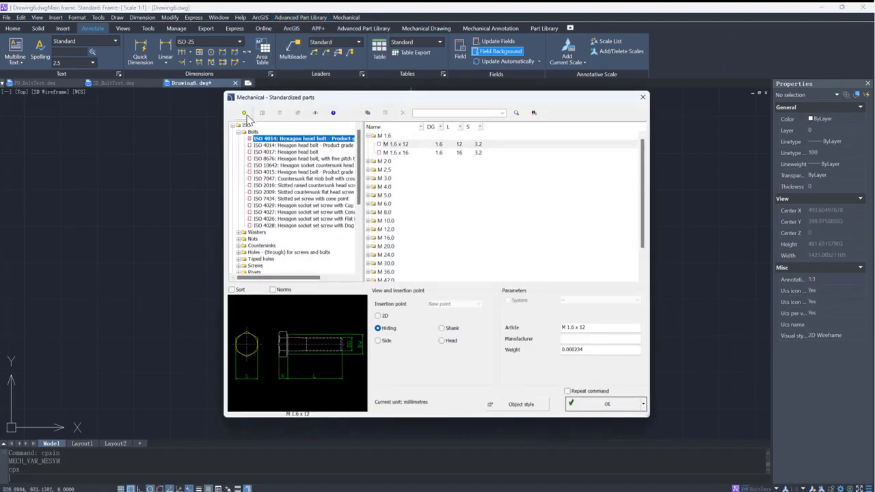
{"action": "left_click", "coordinate": [245, 114]}
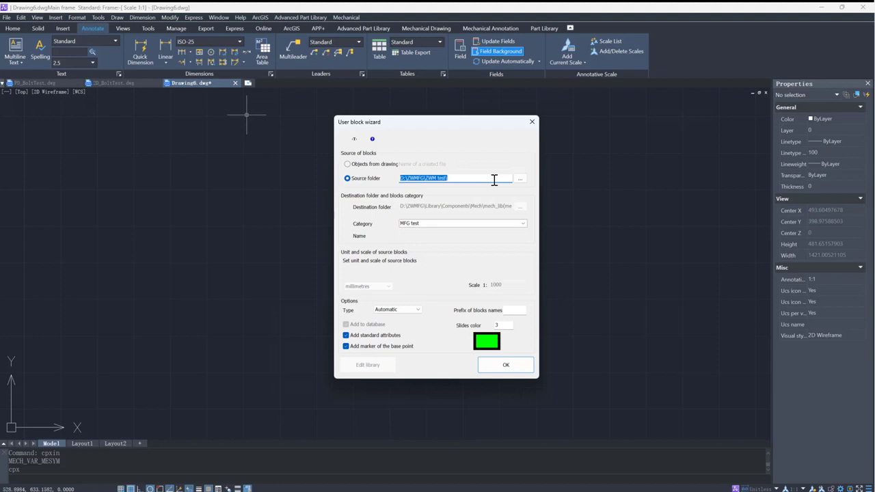
{"action": "left_click", "coordinate": [442, 227]}
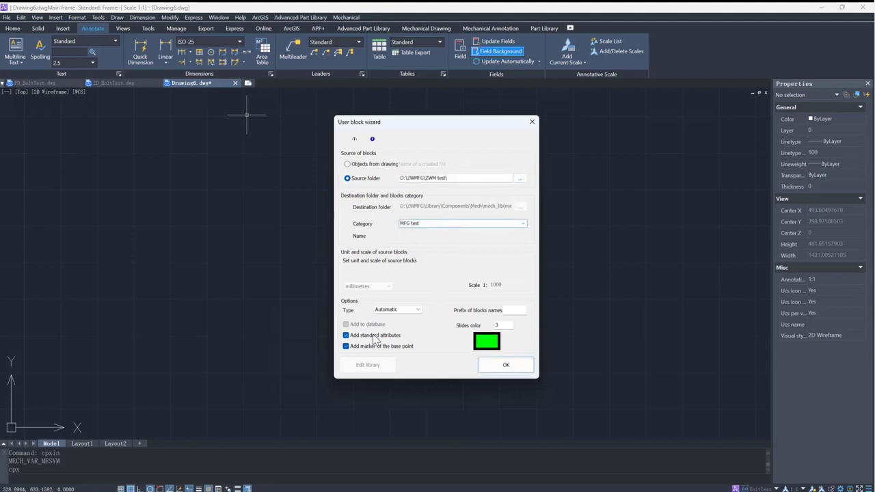
{"action": "left_click", "coordinate": [398, 311]}
{"action": "left_click", "coordinate": [407, 318]}
{"action": "left_click", "coordinate": [519, 371]}
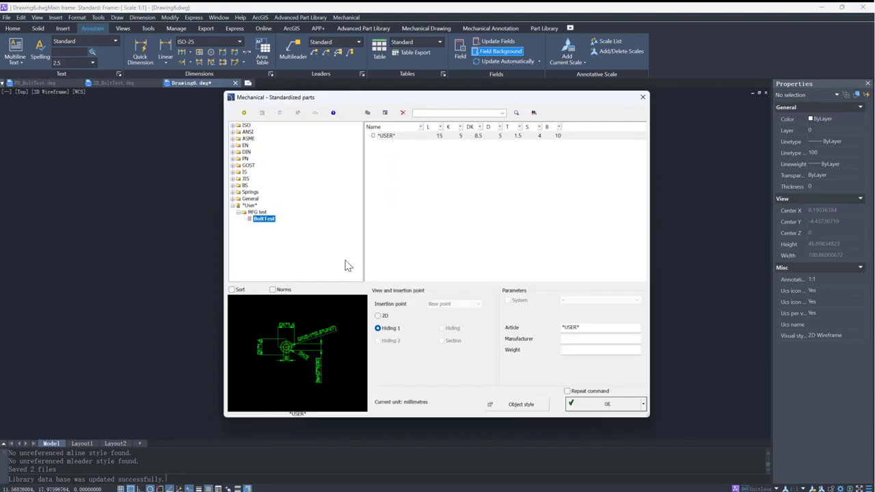
- Preview the BoltTest part's 2D and Hiding 1 views in the standardized parts library
{"action": "left_click", "coordinate": [379, 316]}
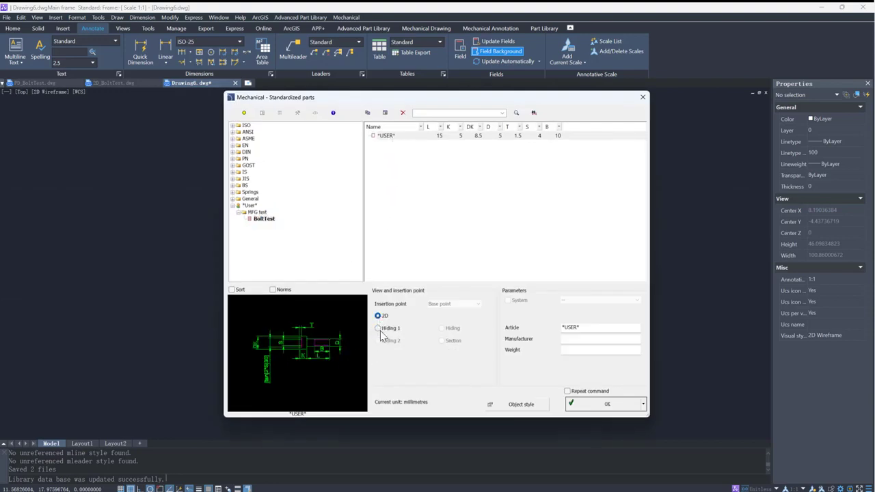
{"action": "left_click", "coordinate": [379, 330]}
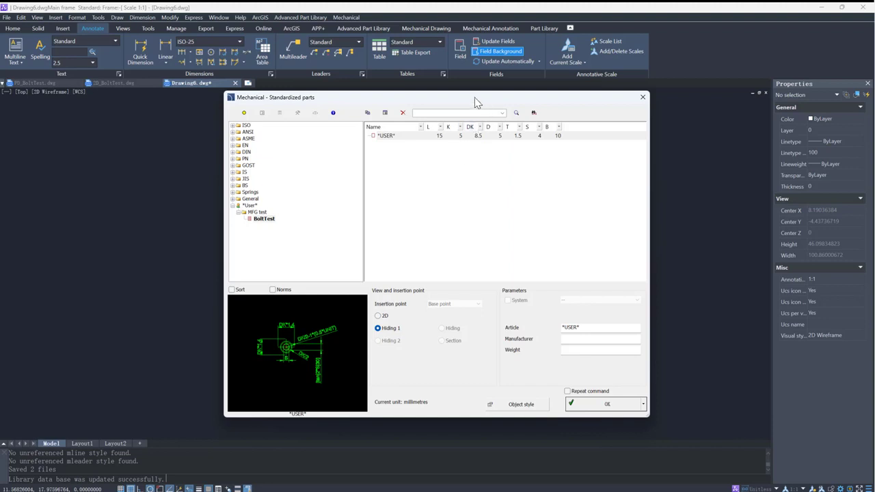
{"action": "left_click_drag", "start_coordinate": [477, 101], "coordinate": [430, 104]}
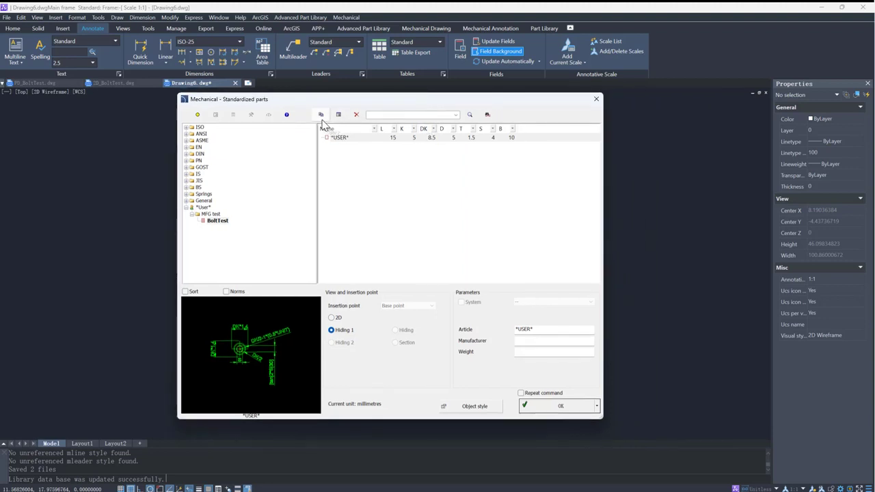
- Duplicate the BoltTest part's *USER* size entry twice and name one of the entries M6
{"action": "left_click", "coordinate": [322, 120]}
{"action": "left_click", "coordinate": [320, 115]}
{"action": "left_click", "coordinate": [338, 115]}
{"action": "type", "text": "M6"}
- Set the M6 entry's dimensions to L 16, K 6, DK 10, D 6, T 2, S 5 and B 12
{"action": "left_click", "coordinate": [322, 271]}
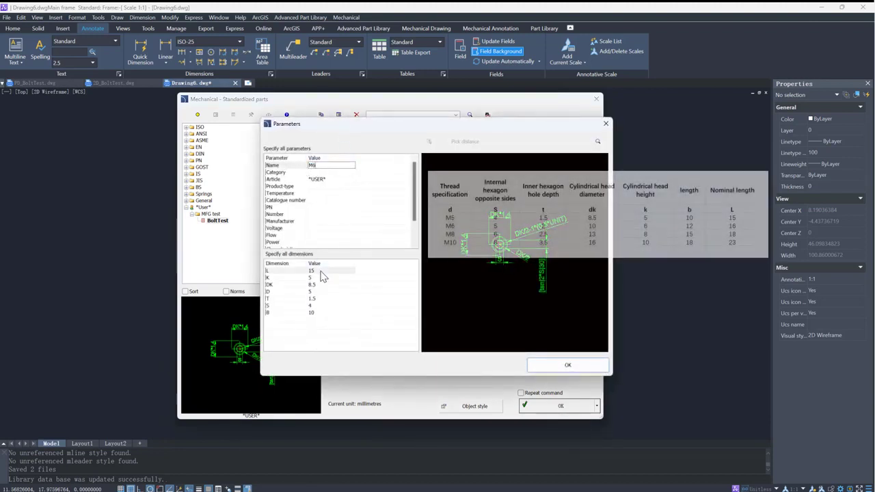
{"action": "type", "text": "16"}
{"action": "left_click", "coordinate": [319, 278]}
{"action": "type", "text": "6"}
{"action": "left_click", "coordinate": [328, 285]}
{"action": "type", "text": "10"}
{"action": "left_click", "coordinate": [325, 299]}
{"action": "type", "text": "2"}
{"action": "left_click", "coordinate": [325, 306]}
{"action": "type", "text": "5"}
{"action": "left_click", "coordinate": [328, 312]}
{"action": "type", "text": "12"}
{"action": "left_click", "coordinate": [567, 364]}
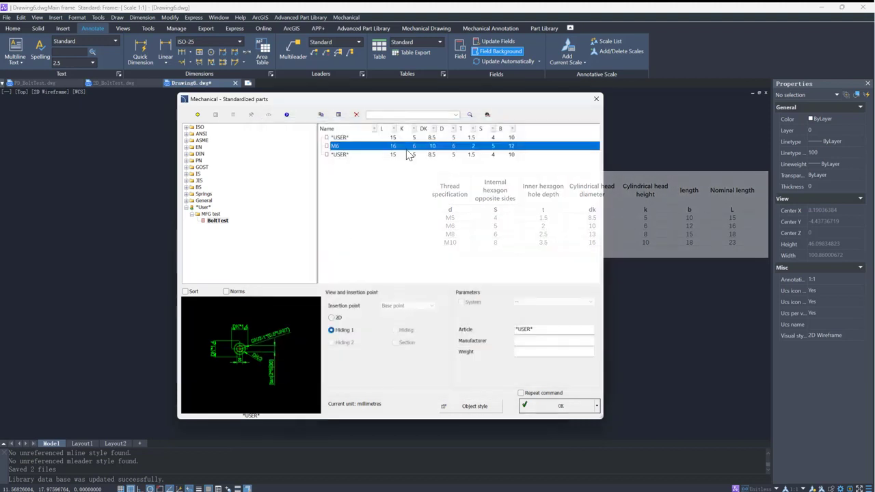
- Rename the first *USER* size entry of BoltTest as M5
{"action": "left_click", "coordinate": [390, 137]}
{"action": "left_click", "coordinate": [338, 114]}
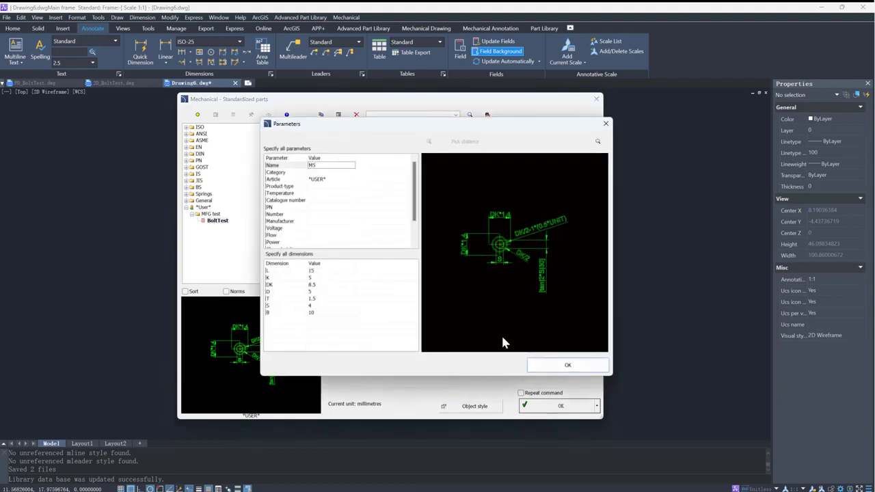
{"action": "left_click", "coordinate": [552, 365]}
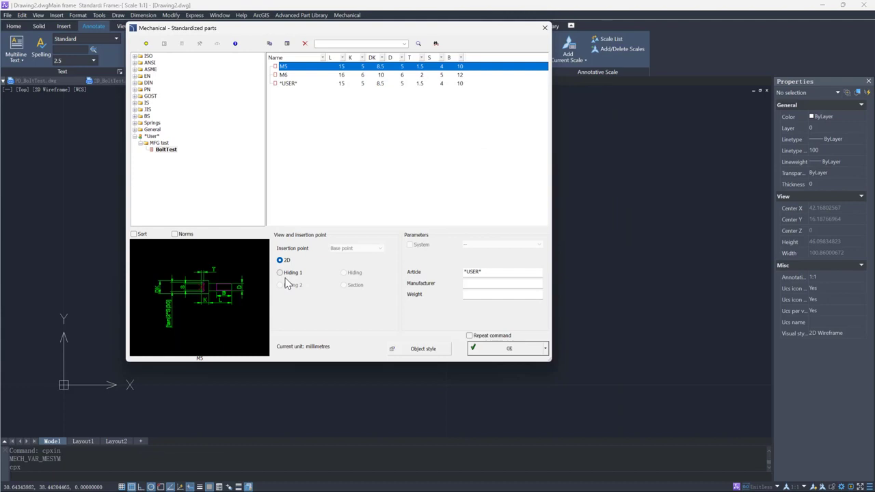
- Insert the M5 bolt's Hiding 1 view into the drawing without rotation
{"action": "left_click", "coordinate": [282, 273]}
{"action": "left_click", "coordinate": [483, 354]}
{"action": "left_click", "coordinate": [285, 214]}
{"action": "left_click", "coordinate": [338, 209]}
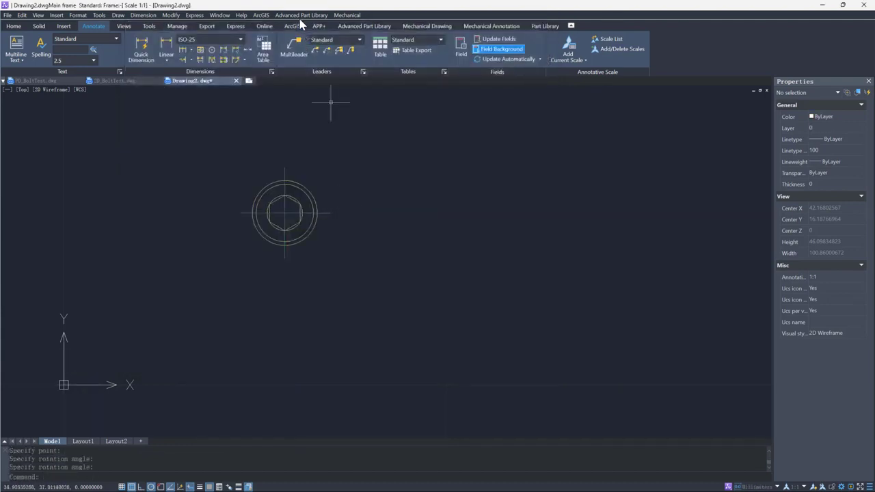
- Insert the M5 bolt's 2D view horizontally to the right of the circular head view
{"action": "key", "text": "Return"}
{"action": "left_click", "coordinate": [283, 260]}
{"action": "left_click", "coordinate": [491, 347]}
{"action": "left_click", "coordinate": [362, 212]}
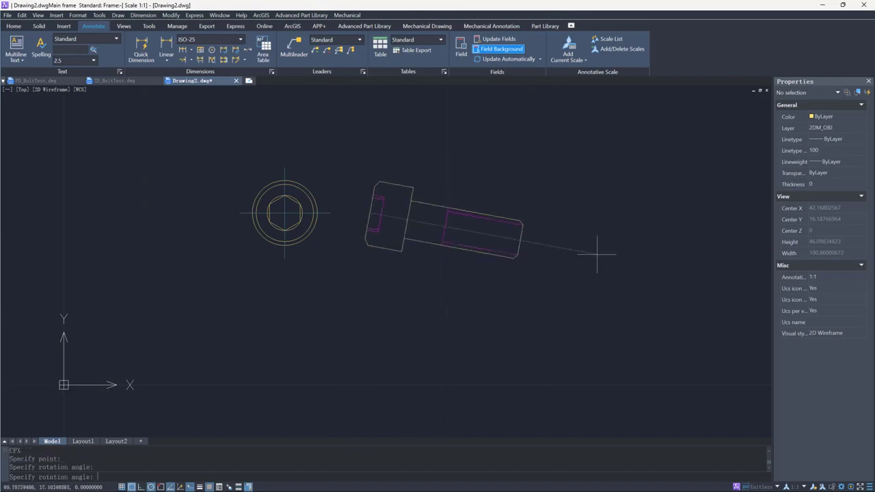
{"action": "left_click", "coordinate": [610, 215]}
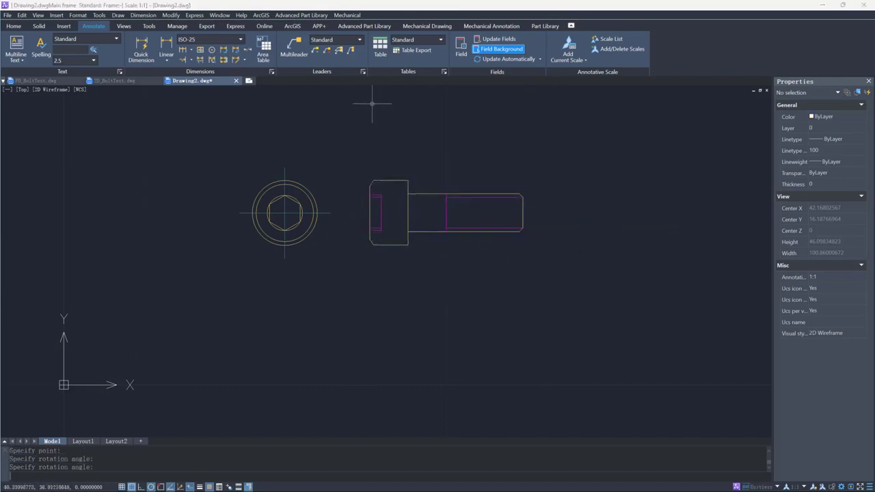
- Insert the M6 bolt's 2D view below the M5 side view
{"action": "key", "text": "Return"}
{"action": "left_click", "coordinate": [289, 76]}
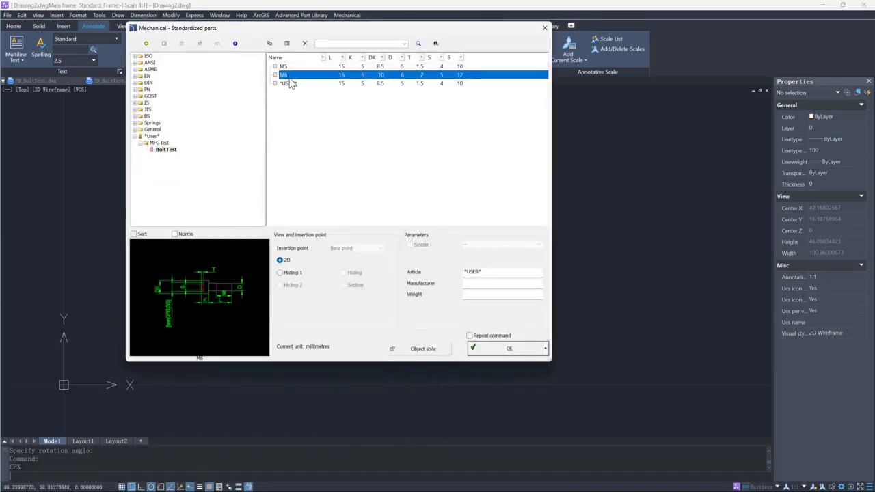
{"action": "left_click", "coordinate": [488, 350]}
{"action": "left_click", "coordinate": [368, 309]}
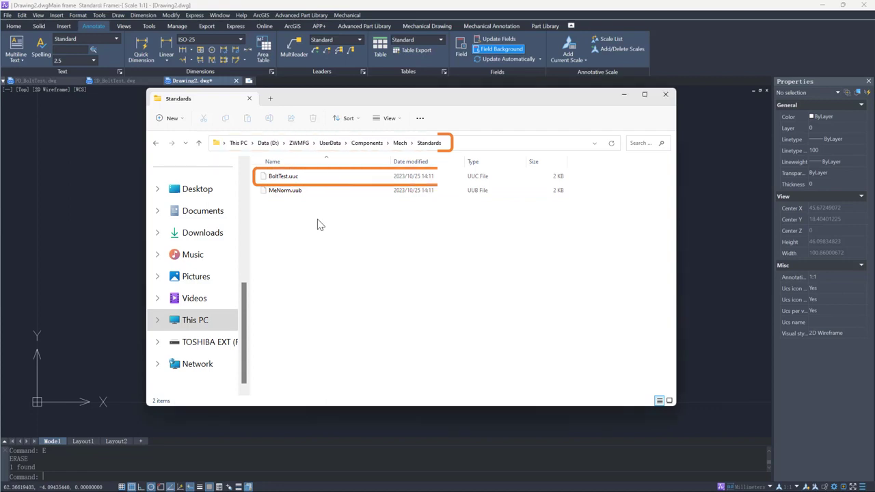
- Rename BoltTest.uuc as BoltTest.csv in the Standards folder in File Explorer, accepting the extension change
{"action": "left_click", "coordinate": [308, 179]}
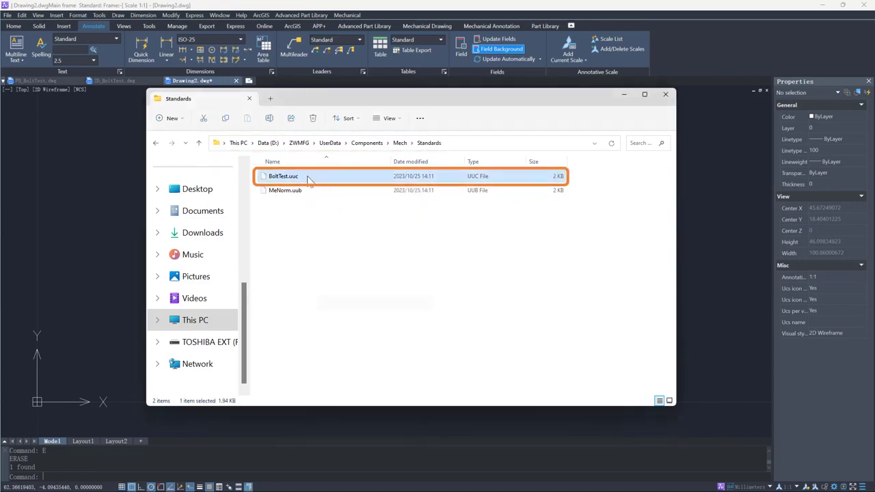
{"action": "right_click", "coordinate": [308, 179]}
{"action": "left_click", "coordinate": [313, 186]}
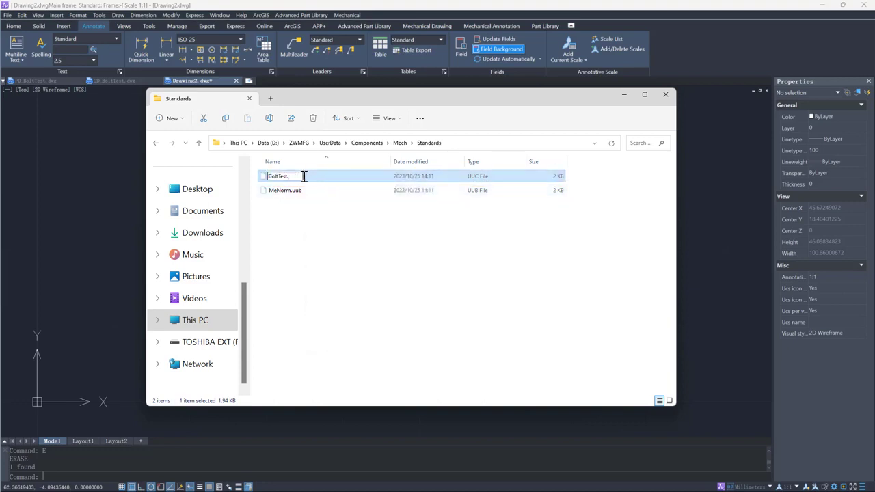
{"action": "key", "text": "Return"}
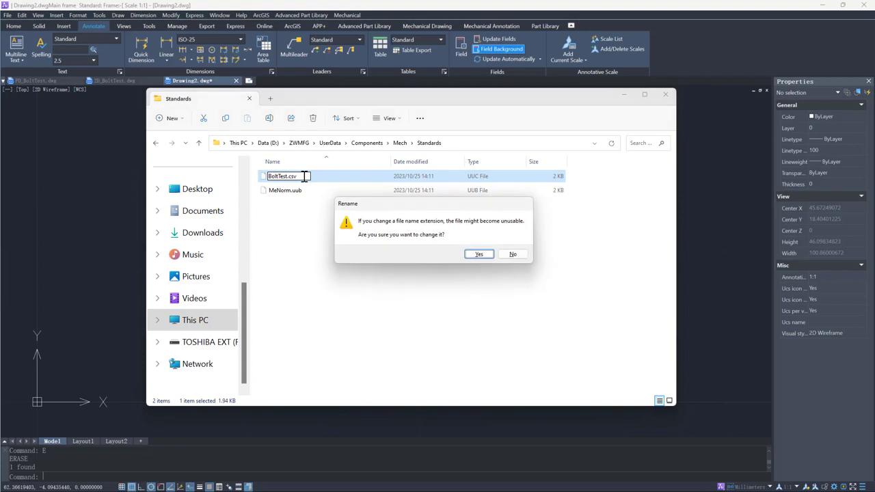
{"action": "left_click", "coordinate": [477, 256]}
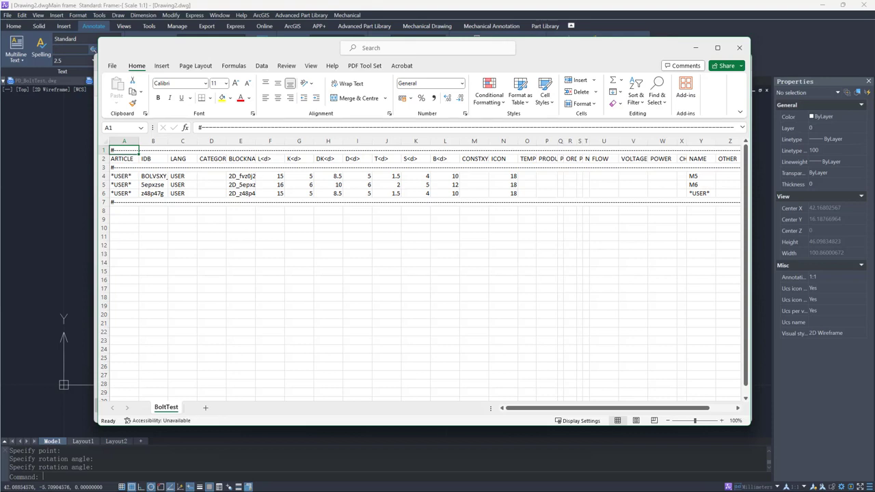
- Copy the M5 row of BoltTest.csv in Excel over rows 6 and 7
{"action": "left_click", "coordinate": [42, 173]}
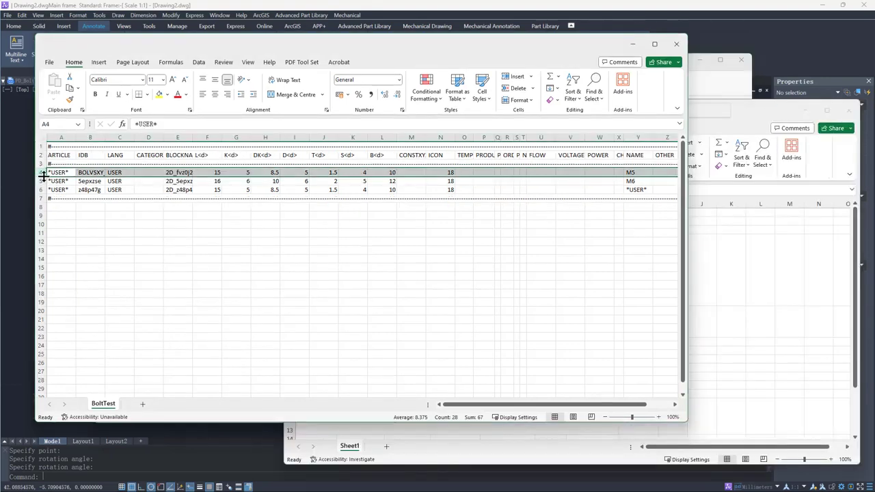
{"action": "key", "text": "ctrl+c"}
{"action": "left_click", "coordinate": [60, 190]}
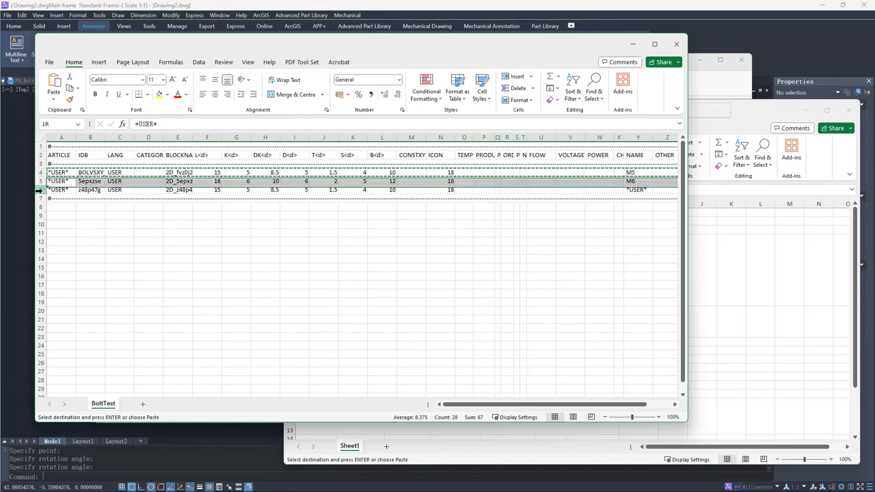
{"action": "key", "text": "ctrl+v"}
{"action": "left_click", "coordinate": [42, 199]}
{"action": "key", "text": "ctrl+v"}
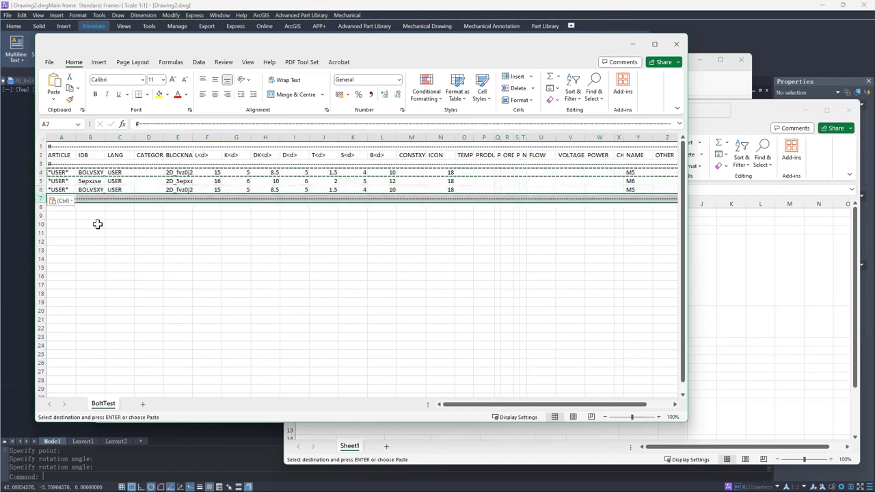
{"action": "left_click", "coordinate": [111, 231]}
{"action": "key", "text": "Escape"}
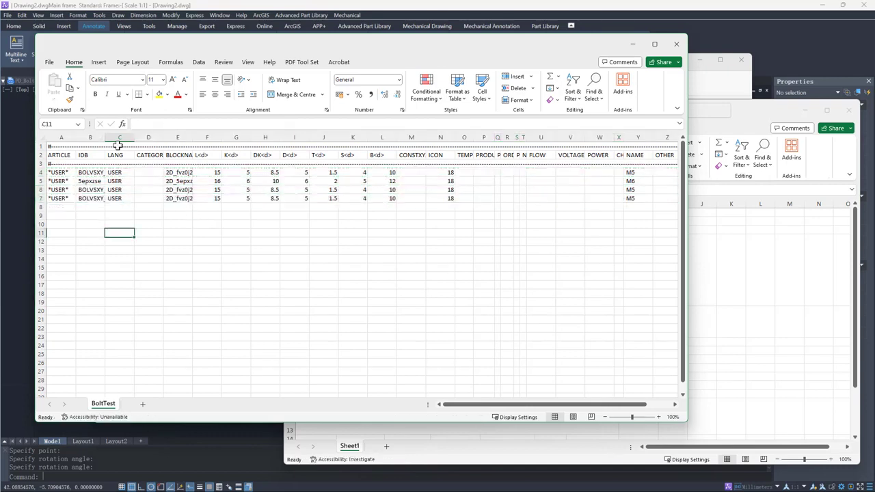
- Widen the IDB column and set its values to BOLVSXY_140345_0001 in row 6 and BOLVSXY_140345_0002 in row 7
{"action": "left_click_drag", "start_coordinate": [108, 140], "coordinate": [152, 137]}
{"action": "double_click", "coordinate": [145, 172]}
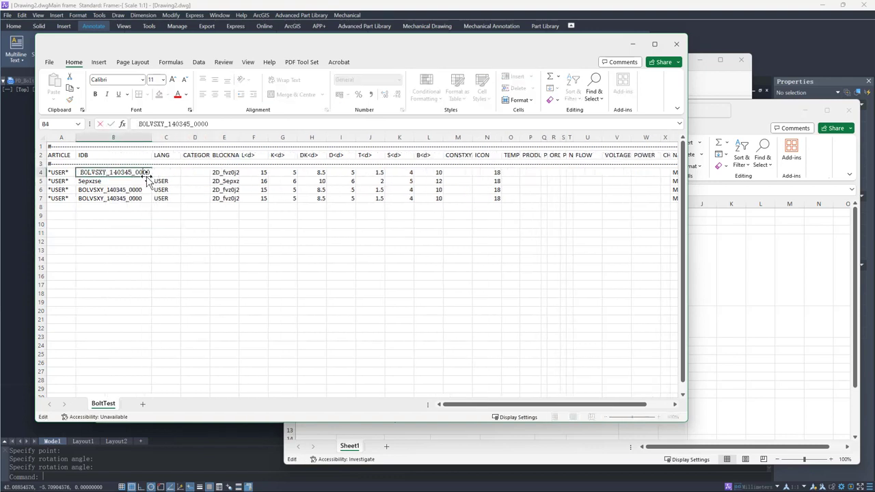
{"action": "double_click", "coordinate": [149, 190]}
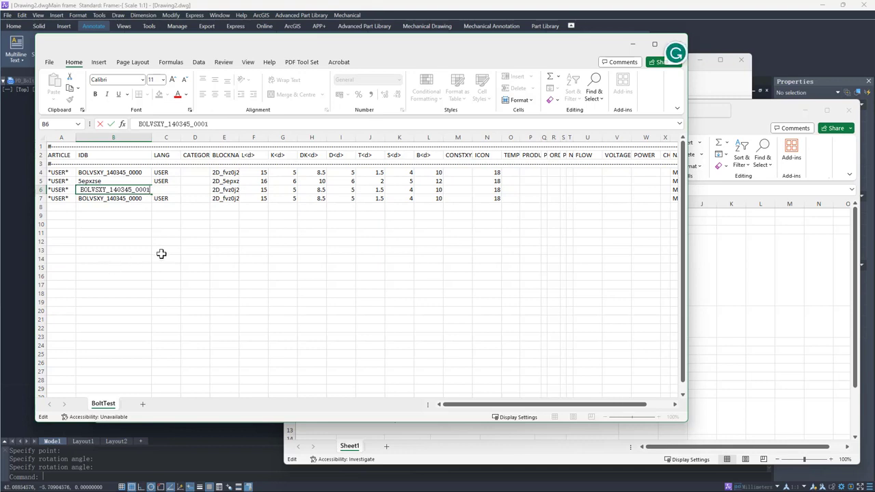
{"action": "left_click", "coordinate": [143, 225]}
{"action": "double_click", "coordinate": [143, 198]}
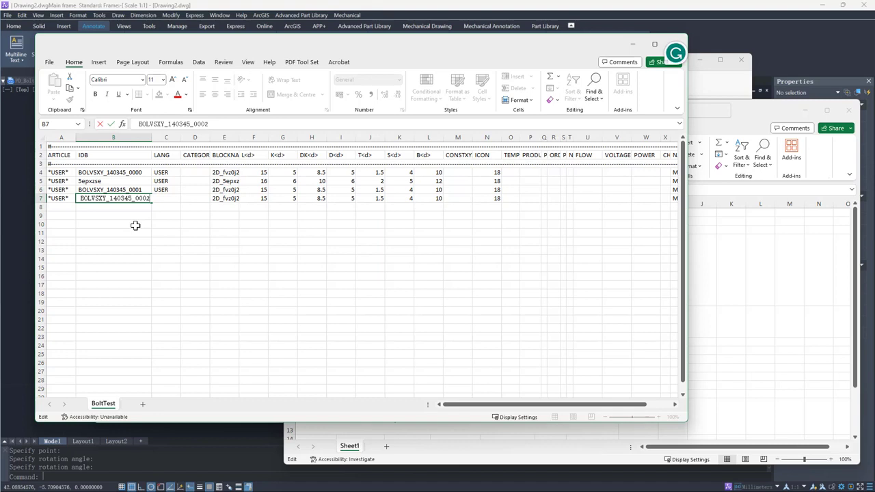
{"action": "left_click", "coordinate": [135, 226]}
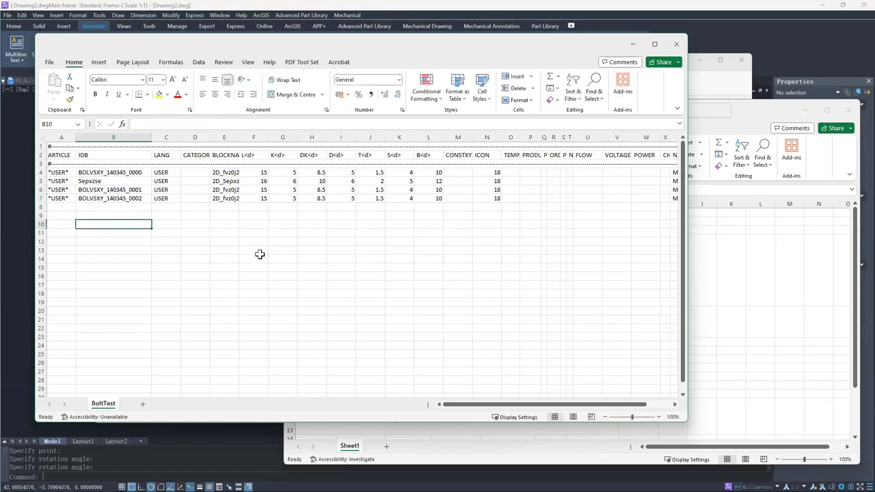
- Copy the internal hexagon values 4, 5, 6 and 8 from the specification sheet into the S<d> column of BoltTest
{"action": "left_click", "coordinate": [795, 390]}
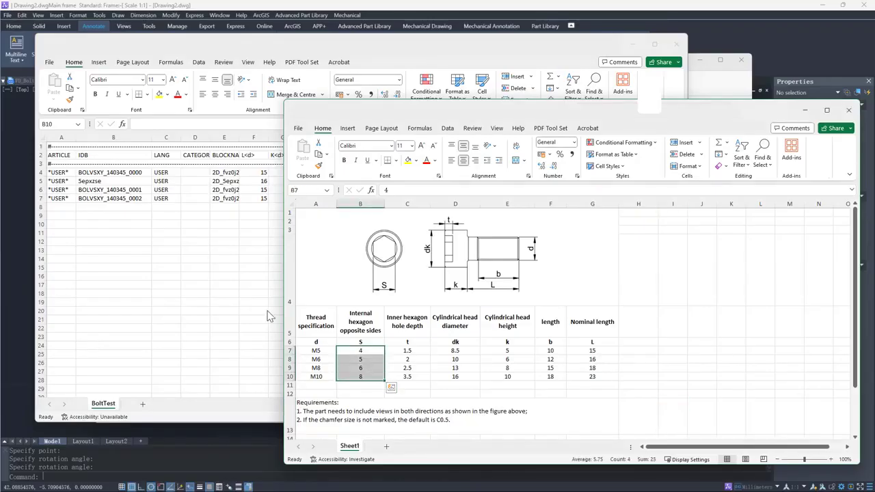
{"action": "key", "text": "ctrl+c"}
{"action": "left_click", "coordinate": [265, 313]}
{"action": "left_click", "coordinate": [398, 173]}
{"action": "key", "text": "ctrl+v"}
{"action": "left_click", "coordinate": [429, 267]}
- Copy the hexagon hole depths 1.5, 2, 2.5 and 3.5 from the specification sheet into the T<d> column
{"action": "left_click", "coordinate": [740, 332]}
{"action": "left_click_drag", "start_coordinate": [410, 351], "coordinate": [425, 374]}
{"action": "key", "text": "ctrl+c"}
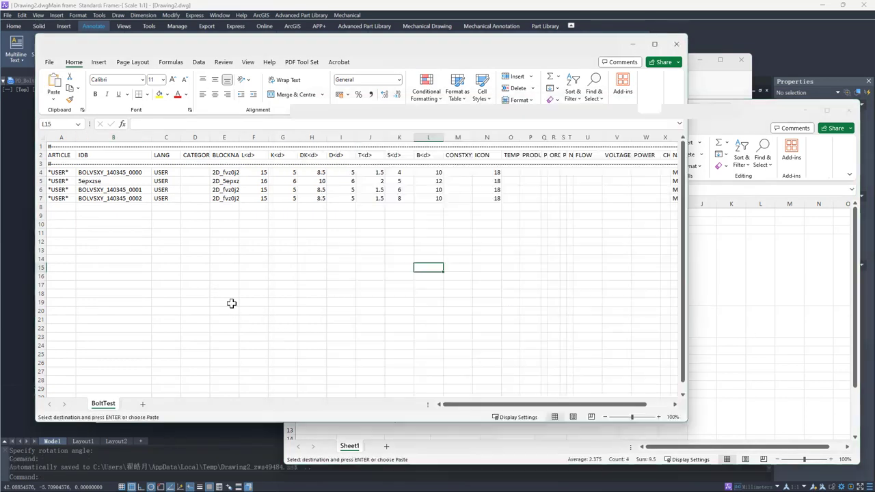
{"action": "left_click", "coordinate": [376, 172]}
{"action": "key", "text": "ctrl+v"}
- Copy the cylindrical head diameters 8.5, 10, 13 and 16 from the specification sheet into the DK<d> column
{"action": "left_click", "coordinate": [725, 322]}
{"action": "left_click_drag", "start_coordinate": [459, 351], "coordinate": [470, 374]}
{"action": "key", "text": "ctrl+c"}
{"action": "left_click", "coordinate": [246, 294]}
{"action": "left_click", "coordinate": [314, 173]}
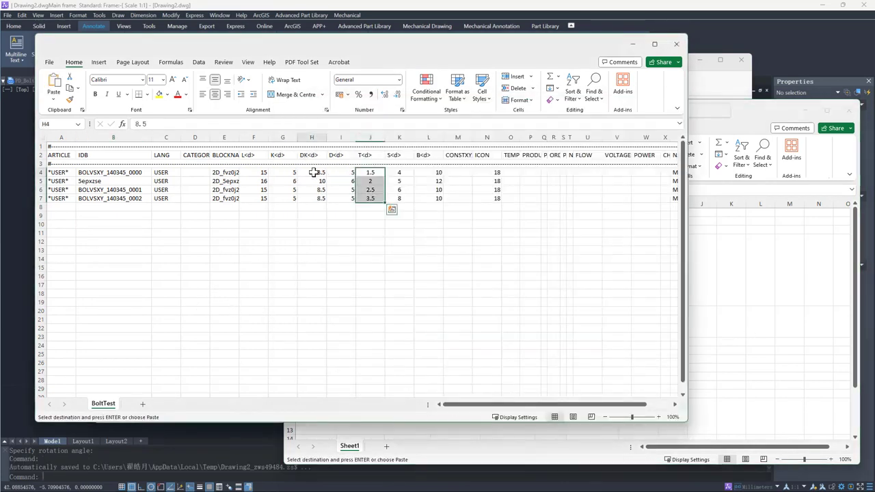
{"action": "key", "text": "ctrl+v"}
- Copy the cylindrical head heights 5, 6, 8 and 10 from the specification sheet into the K<d> column
{"action": "left_click", "coordinate": [724, 321]}
{"action": "left_click_drag", "start_coordinate": [510, 352], "coordinate": [515, 375]}
{"action": "key", "text": "ctrl+c"}
{"action": "left_click", "coordinate": [283, 173]}
{"action": "key", "text": "ctrl+v"}
- Copy the b lengths 10, 12, 15 and 18 from the specification sheet into the B<d> column
{"action": "left_click", "coordinate": [720, 319]}
{"action": "left_click_drag", "start_coordinate": [553, 351], "coordinate": [593, 376]}
{"action": "key", "text": "ctrl+c"}
{"action": "left_click", "coordinate": [260, 291]}
{"action": "left_click", "coordinate": [429, 172]}
{"action": "key", "text": "ctrl+v"}
- Copy the nominal lengths 15, 16, 18 and 23 from the specification sheet into the L<d> column
{"action": "left_click", "coordinate": [725, 322]}
{"action": "key", "text": "ctrl+c"}
{"action": "left_click", "coordinate": [254, 172]}
{"action": "key", "text": "ctrl+v"}
- Copy the thread specifications M5, M6, M8 and M10 from the specification sheet into the NAME column
{"action": "left_click", "coordinate": [724, 322]}
{"action": "left_click_drag", "start_coordinate": [319, 351], "coordinate": [327, 376]}
{"action": "key", "text": "ctrl+c"}
{"action": "left_click", "coordinate": [225, 259]}
{"action": "mouse_move", "coordinate": [479, 405]}
{"action": "left_mouse_down"}
{"action": "mouse_move", "coordinate": [497, 405]}
{"action": "mouse_move", "coordinate": [487, 406]}
{"action": "left_mouse_up"}
{"action": "left_click", "coordinate": [582, 172]}
{"action": "key", "text": "ctrl+v"}
{"action": "key", "text": "Escape"}
{"action": "left_click", "coordinate": [338, 259]}
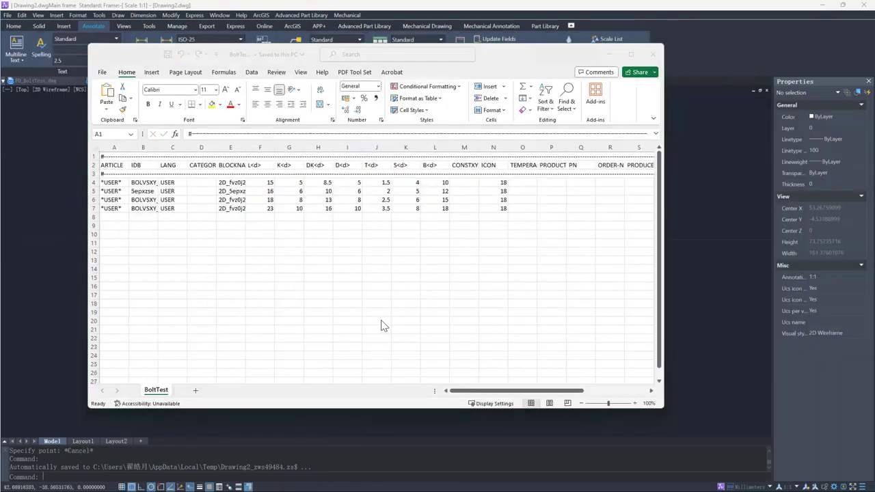
- Format the four screw data rows, 4 to 7, of the BoltTest table as Text
{"action": "left_click", "coordinate": [254, 288]}
{"action": "left_click_drag", "start_coordinate": [90, 181], "coordinate": [89, 208]}
{"action": "right_click", "coordinate": [95, 186]}
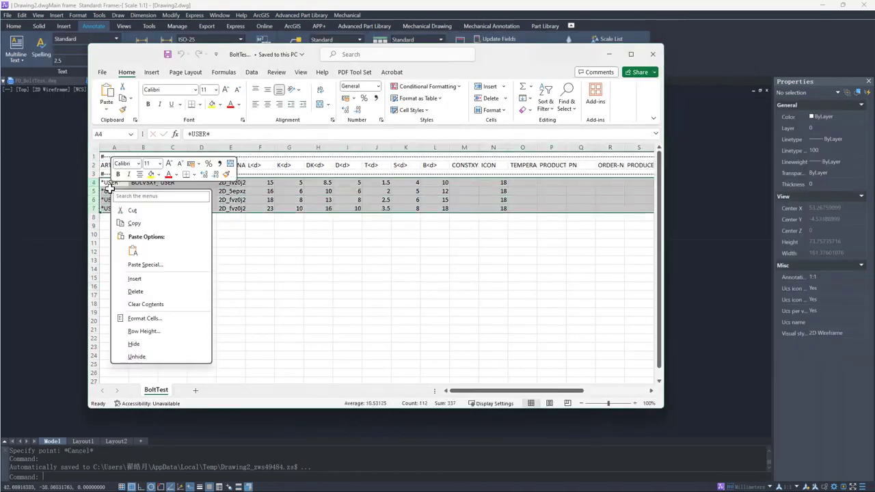
{"action": "left_click", "coordinate": [145, 318]}
{"action": "left_click", "coordinate": [27, 203]}
{"action": "left_click", "coordinate": [184, 326]}
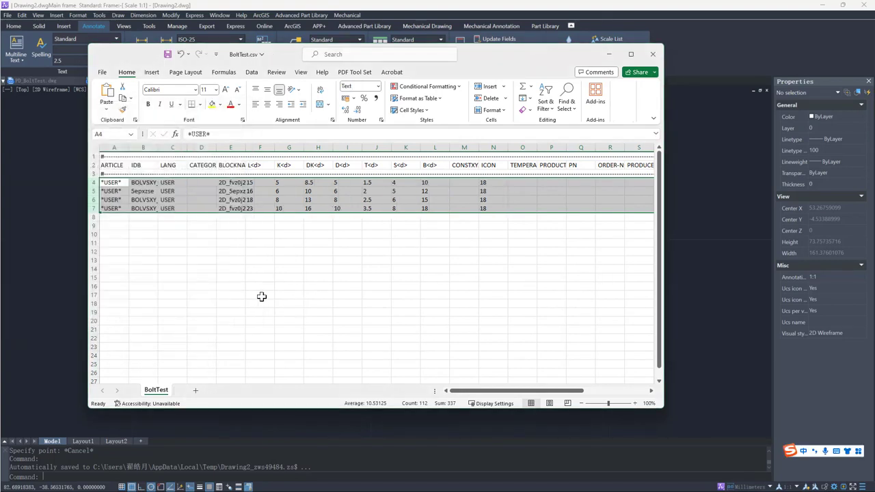
- Save the BoltTest.csv size table and close the workbook
{"action": "left_click", "coordinate": [260, 295]}
{"action": "left_click", "coordinate": [167, 54]}
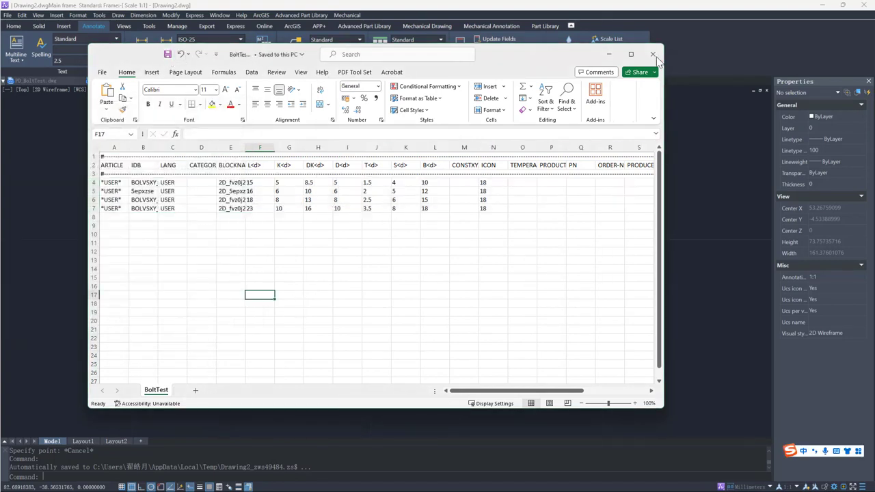
{"action": "left_click", "coordinate": [653, 54]}
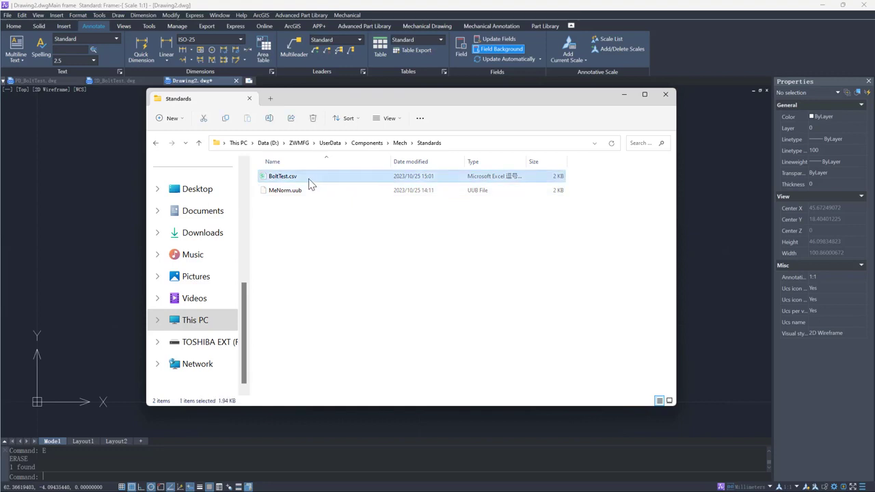
- Rename BoltTest.csv in the Standards folder to BoltTest.uuc, accept the extension change and close the folder window
{"action": "right_click", "coordinate": [308, 180]}
{"action": "left_click", "coordinate": [358, 189]}
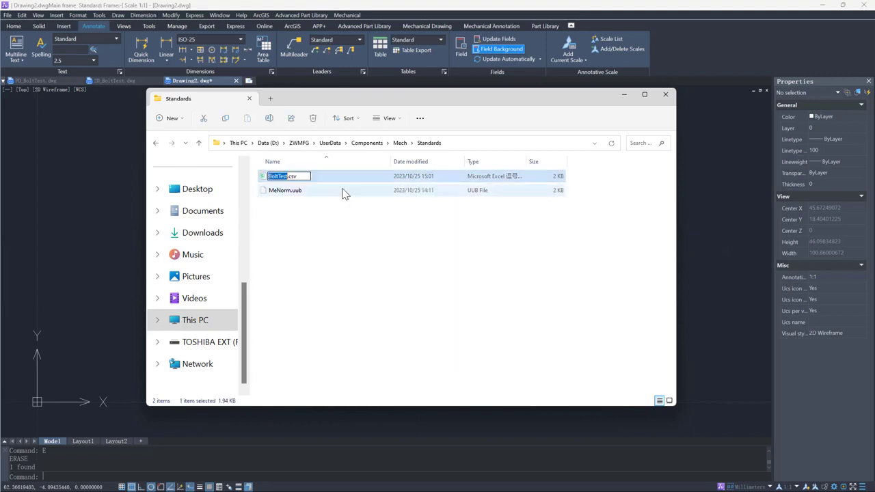
{"action": "type", "text": "uuc"}
{"action": "key", "text": "Return"}
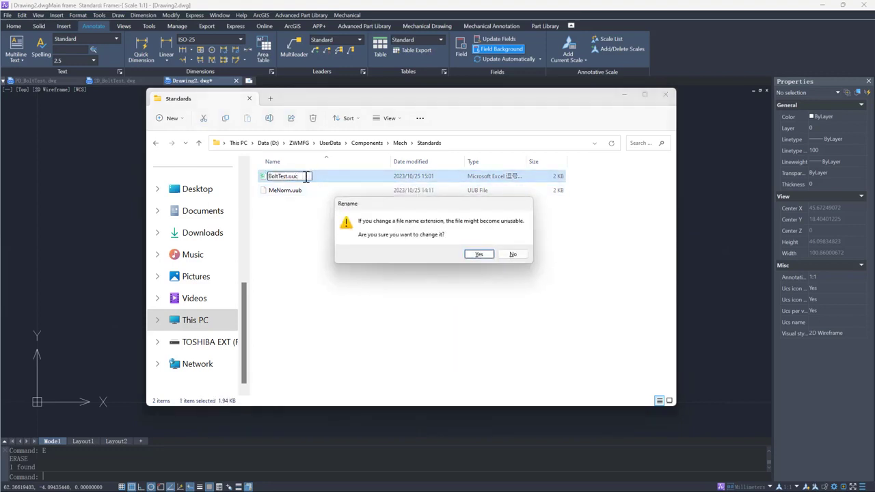
{"action": "left_click", "coordinate": [478, 254]}
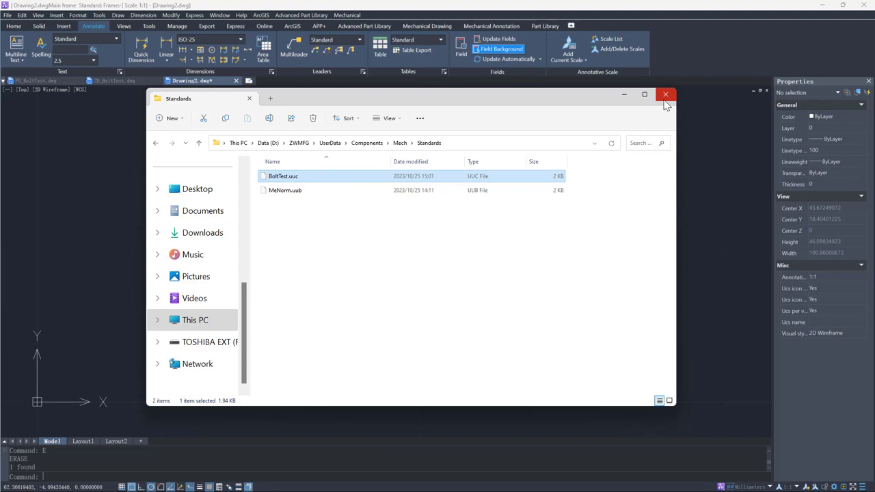
{"action": "left_click", "coordinate": [664, 95]}
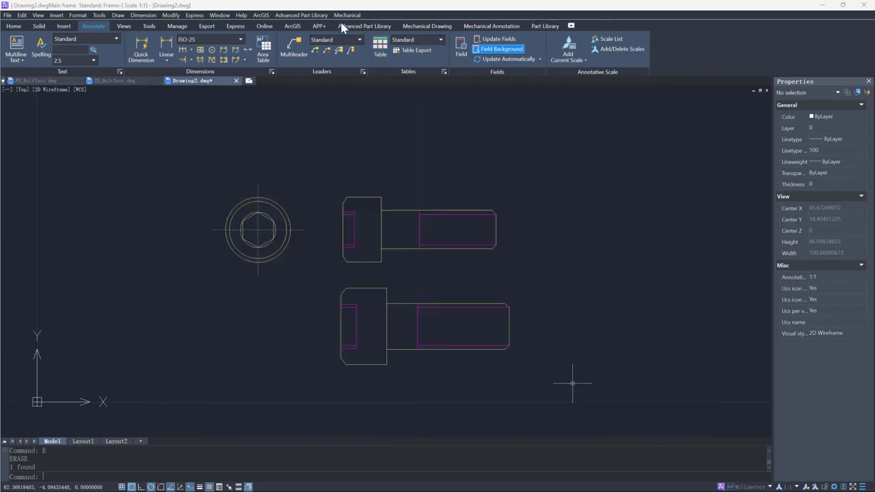
- Insert the 2D view of the M10 BoltTest user part from the standardized parts library below the two side-view screws, with its shank horizontal
{"action": "left_click", "coordinate": [301, 14]}
{"action": "left_click", "coordinate": [314, 27]}
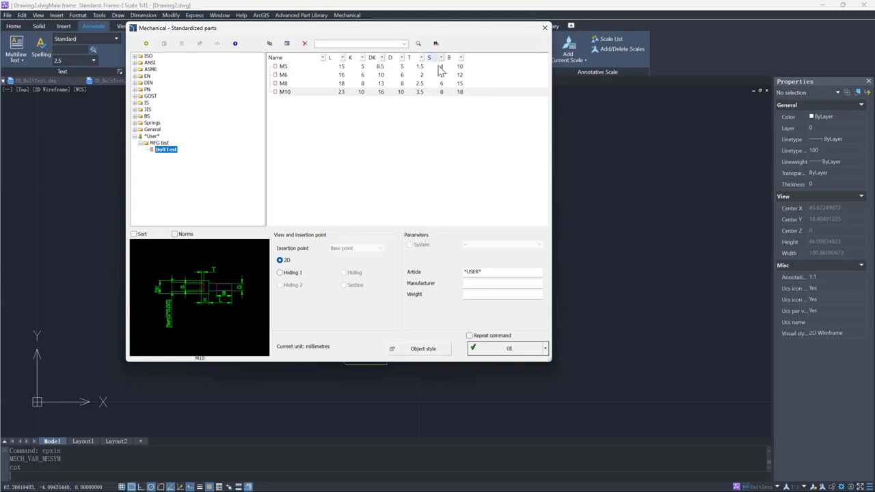
{"action": "left_click", "coordinate": [309, 93]}
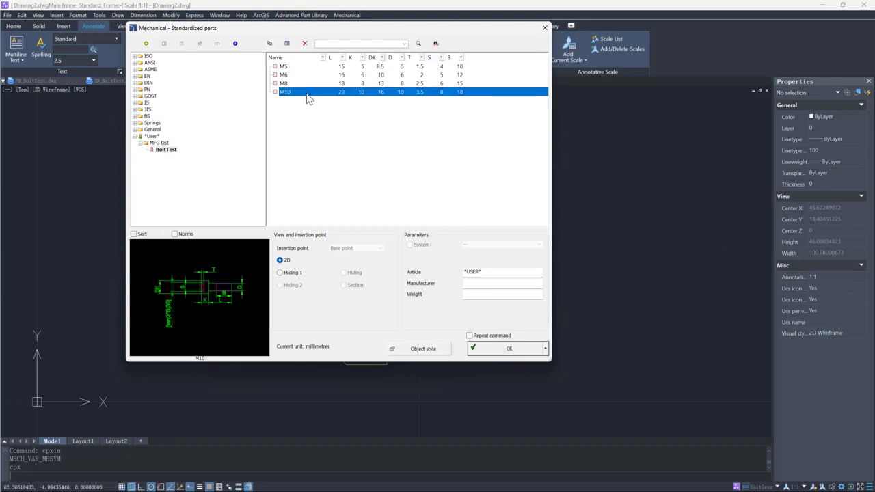
{"action": "left_click", "coordinate": [482, 348]}
{"action": "scroll", "coordinate": [486, 251], "scroll_direction": "down", "scroll_amount": 4}
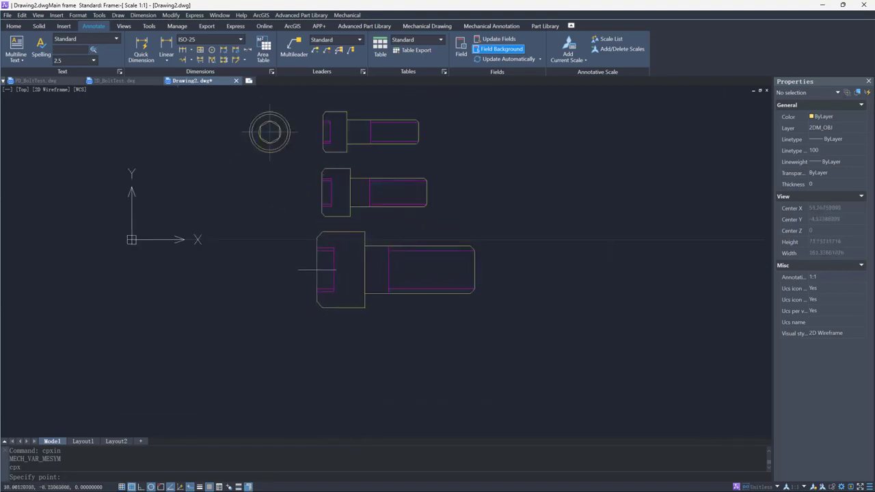
{"action": "left_click", "coordinate": [319, 271]}
{"action": "scroll", "coordinate": [319, 271], "scroll_direction": "up", "scroll_amount": 2}
{"action": "left_click", "coordinate": [545, 275]}
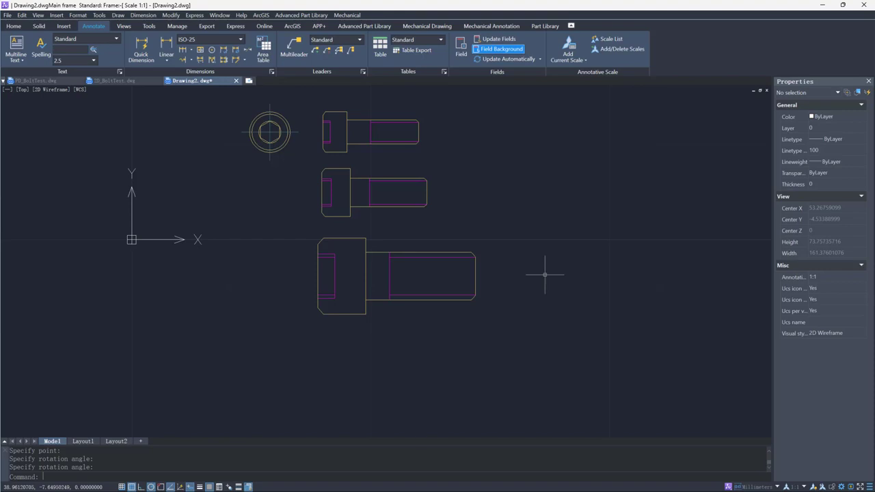